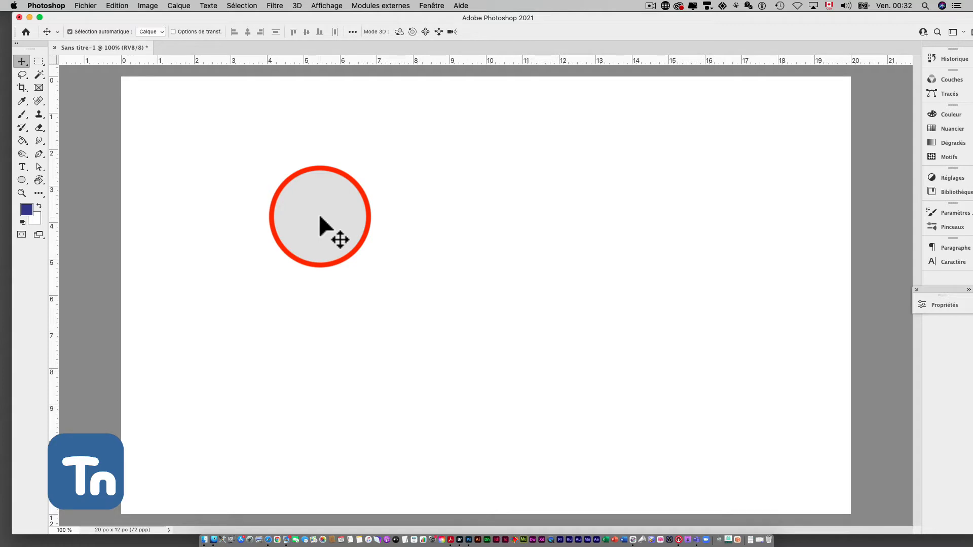
{"action": "left_click", "coordinate": [38, 153]}
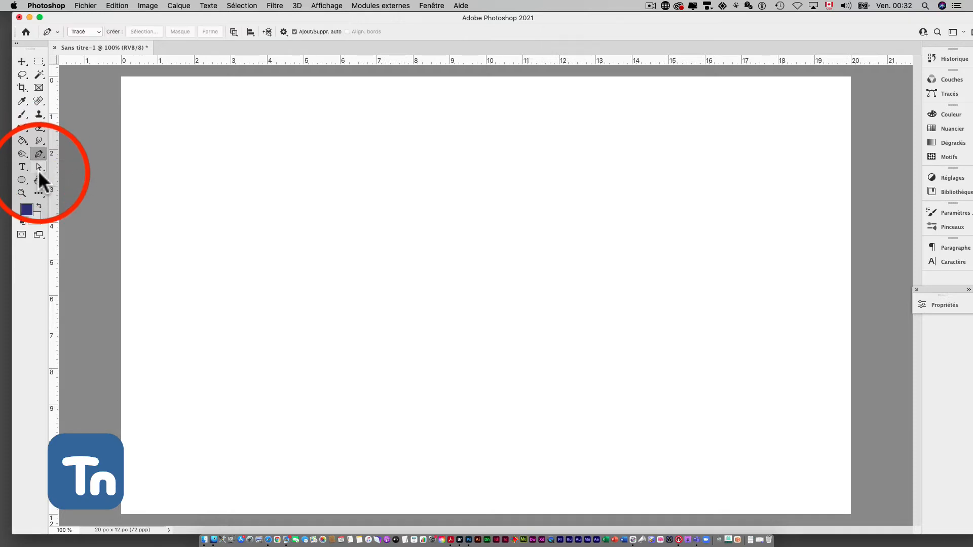
{"action": "left_click", "coordinate": [38, 167]}
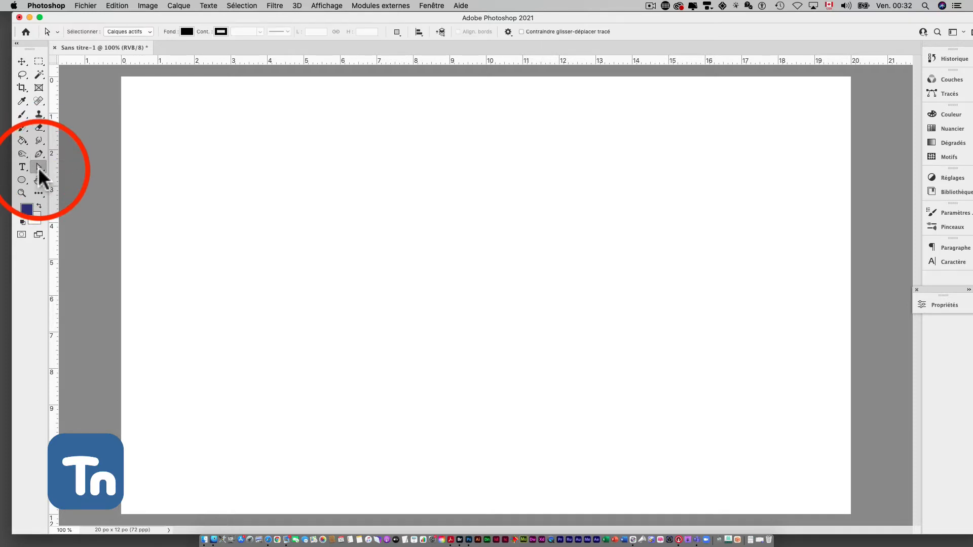
{"action": "right_click", "coordinate": [38, 167]}
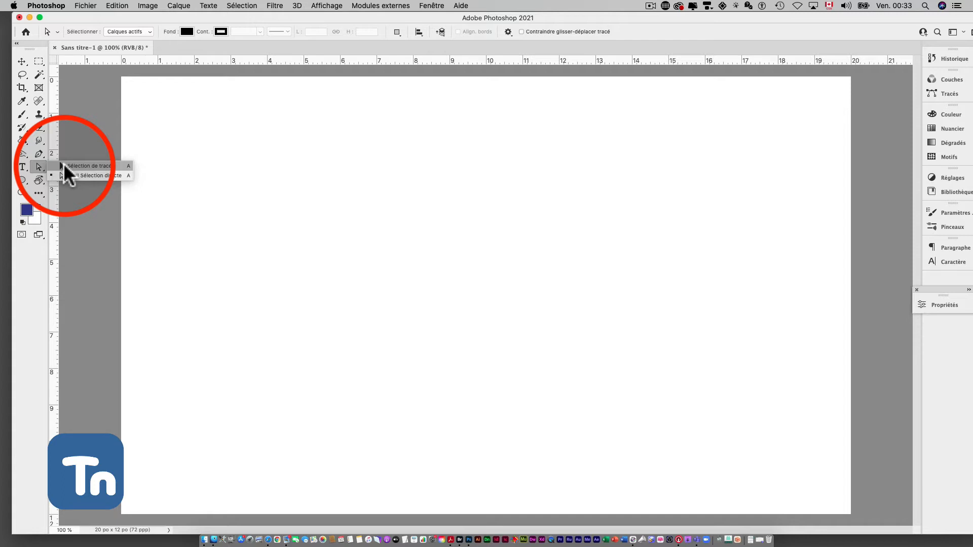
{"action": "left_click", "coordinate": [63, 164]}
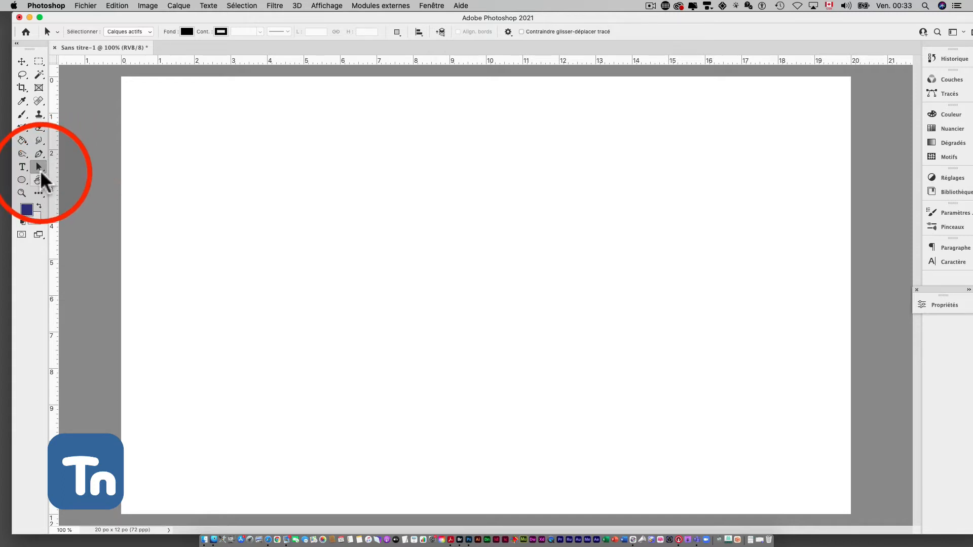
{"action": "right_click", "coordinate": [41, 163]}
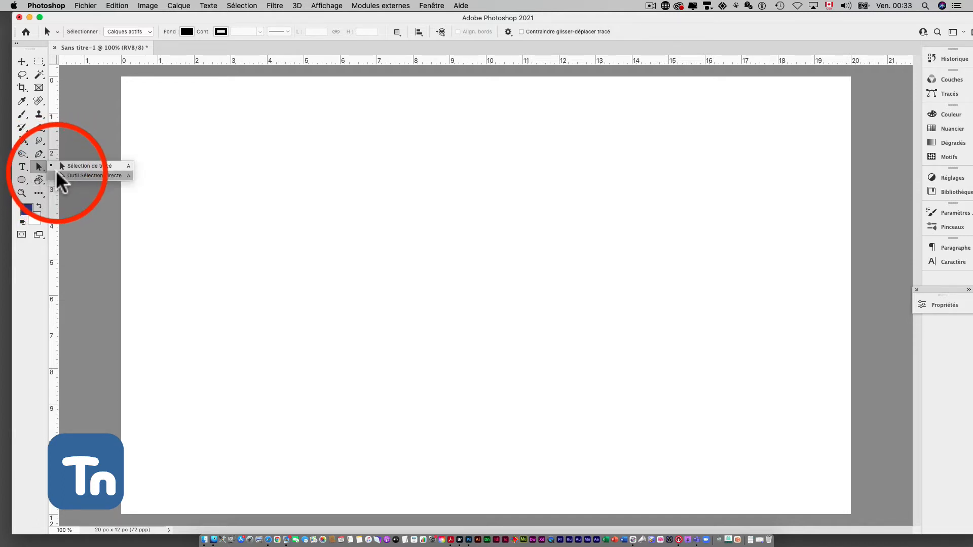
{"action": "left_click", "coordinate": [57, 172]}
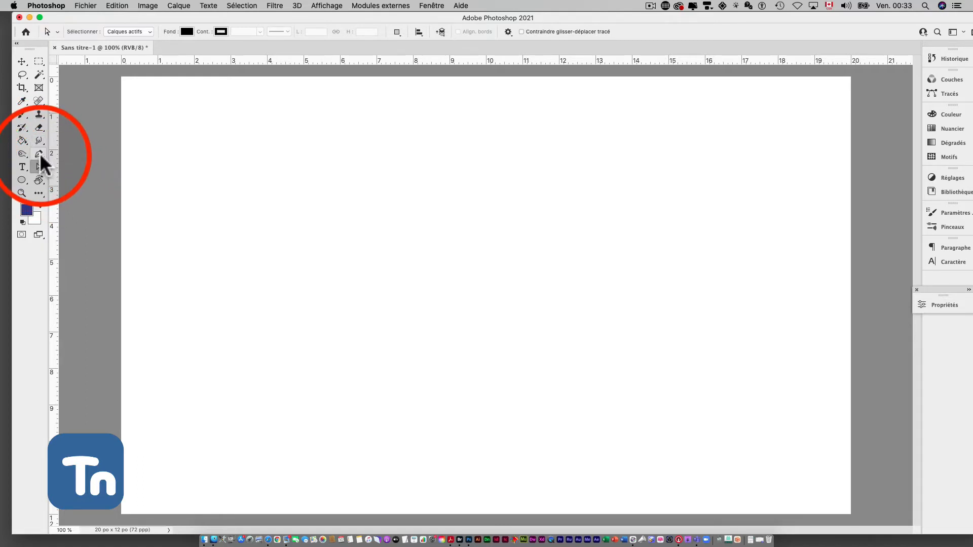
- Draw a closed curved path with four smooth anchor points in the upper-left half of the canvas using the Pen tool
{"action": "left_click", "coordinate": [40, 154]}
{"action": "left_click_drag", "start_coordinate": [385, 189], "coordinate": [424, 165]}
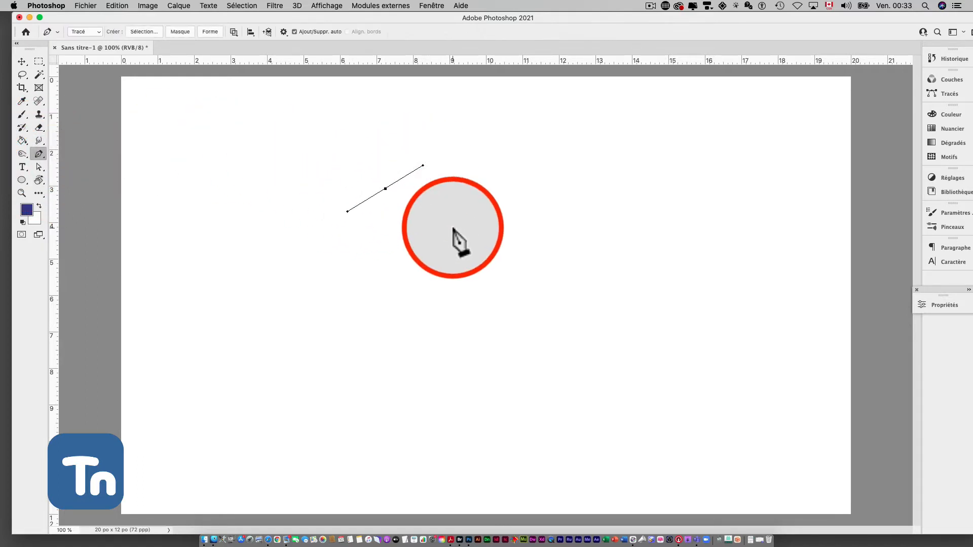
{"action": "left_click_drag", "start_coordinate": [453, 229], "coordinate": [480, 280]}
{"action": "left_click_drag", "start_coordinate": [431, 299], "coordinate": [320, 284]}
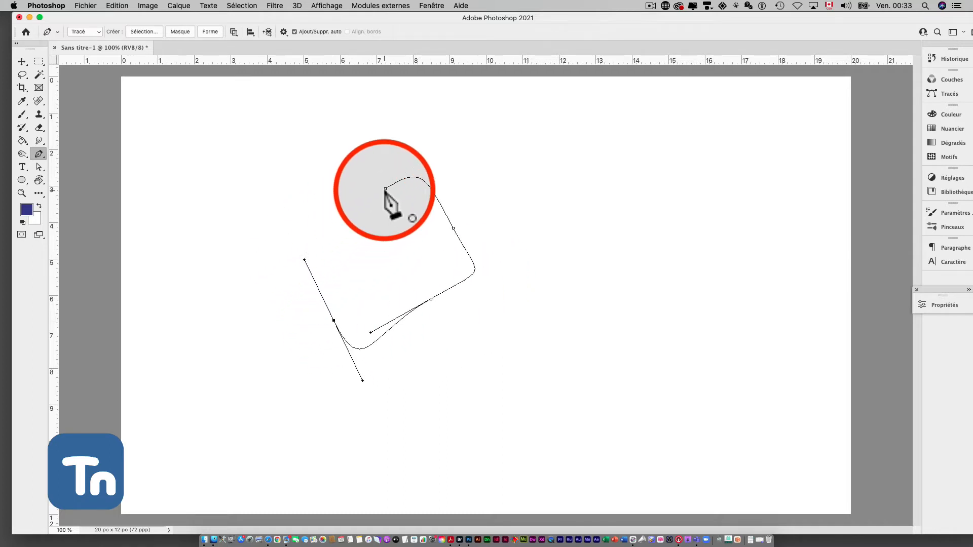
{"action": "left_click", "coordinate": [386, 189]}
- Move the whole closed path slightly up and to the left with the Path Selection tool
{"action": "left_click", "coordinate": [38, 167]}
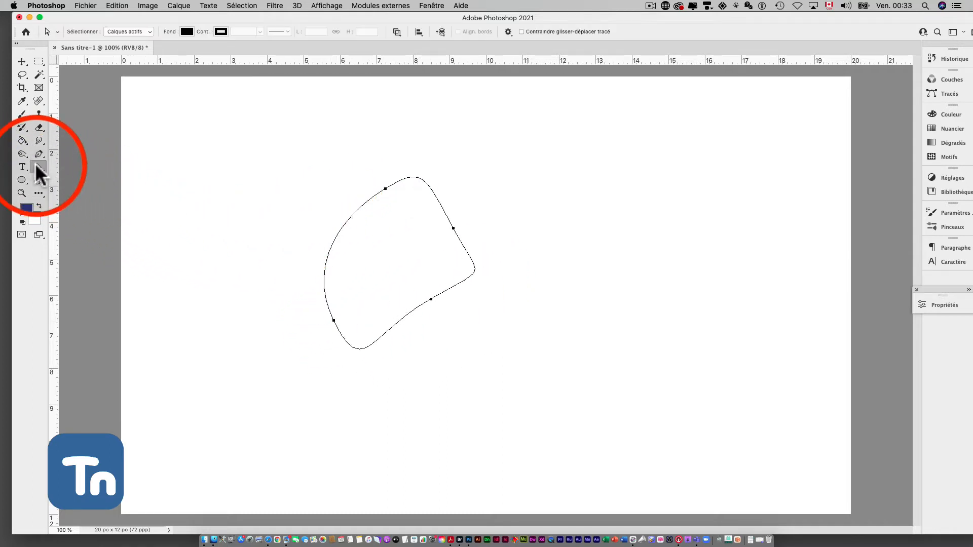
{"action": "left_click", "coordinate": [93, 167]}
{"action": "left_click", "coordinate": [305, 201]}
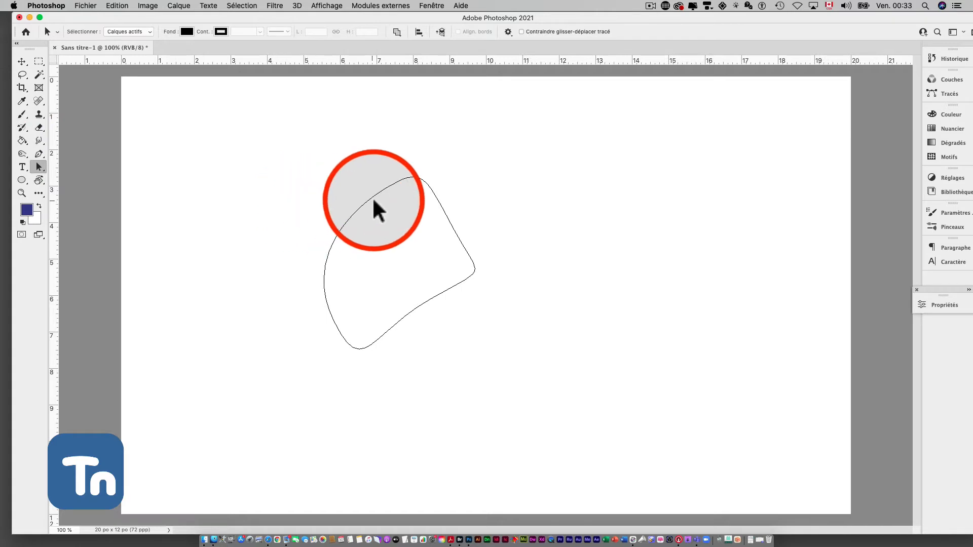
{"action": "left_click_drag", "start_coordinate": [372, 199], "coordinate": [336, 186]}
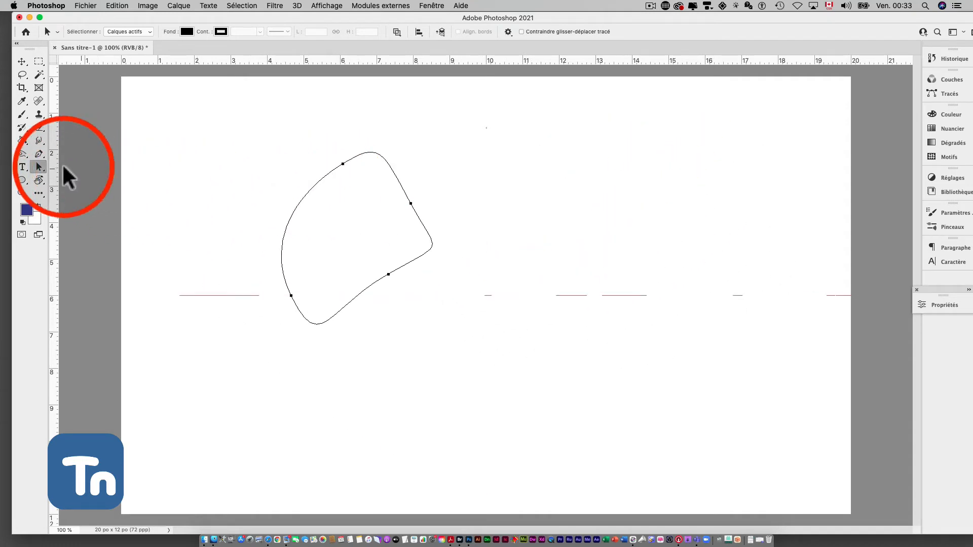
- Reshape the closed path by moving only its uppermost anchor point up and to the left with the Direct Selection tool
{"action": "right_click", "coordinate": [43, 167]}
{"action": "left_click", "coordinate": [52, 175]}
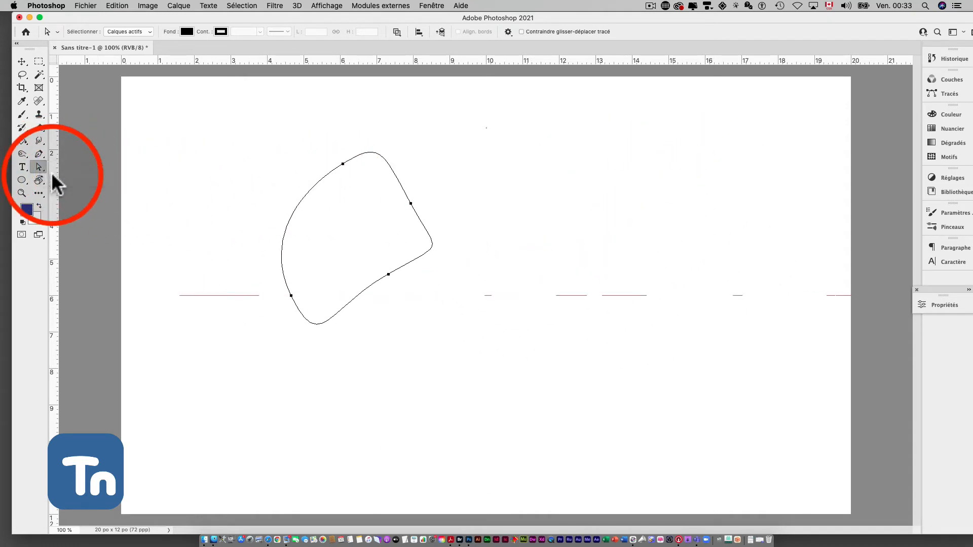
{"action": "left_click", "coordinate": [344, 164]}
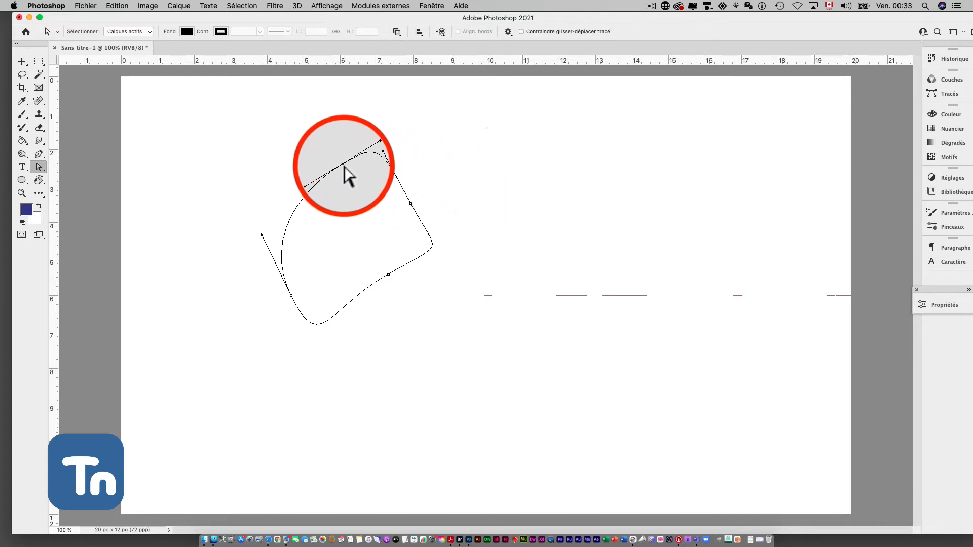
{"action": "left_click_drag", "start_coordinate": [344, 164], "coordinate": [344, 116]}
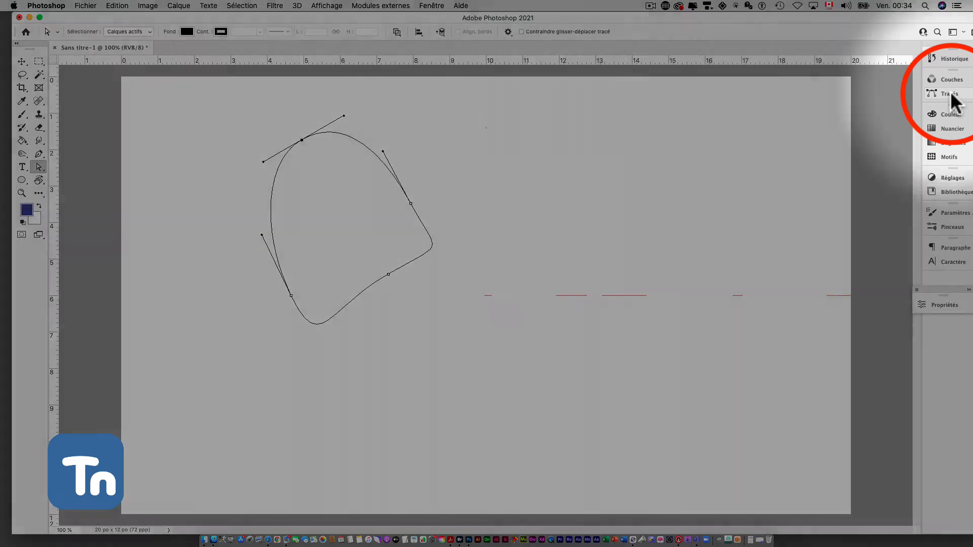
- Show the Tracés panel and detach it as a floating panel on the canvas beside the path, leaving the Couches panel collapsed
{"action": "left_click", "coordinate": [948, 93]}
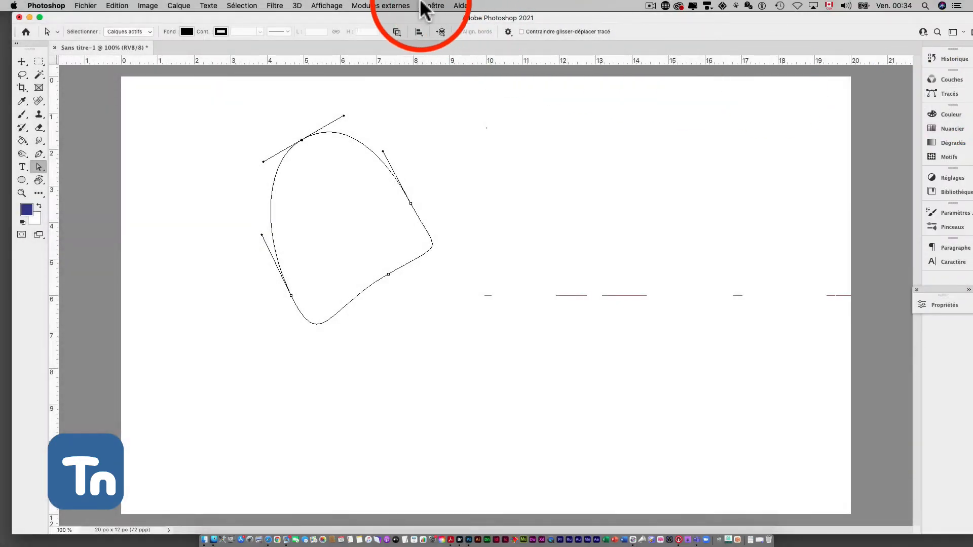
{"action": "left_click", "coordinate": [432, 5]}
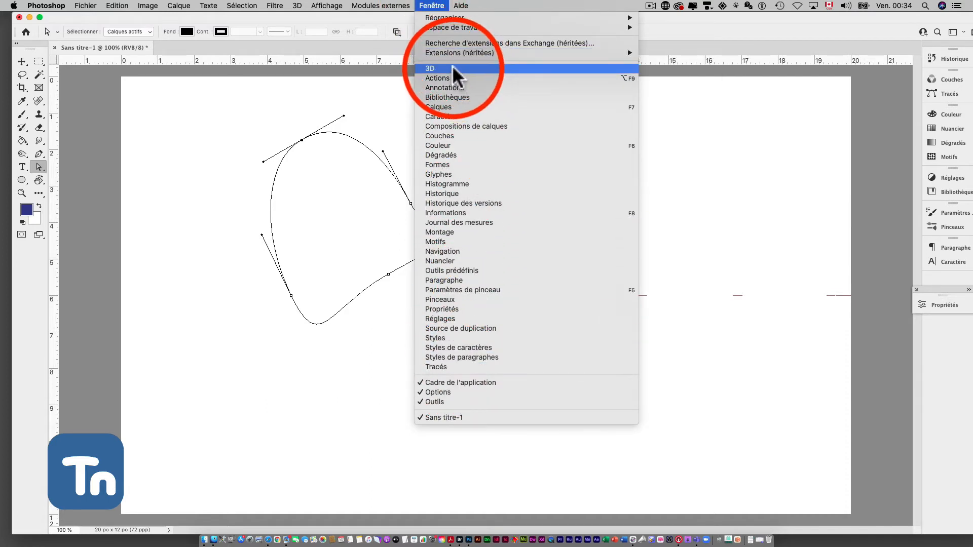
{"action": "left_click", "coordinate": [439, 369]}
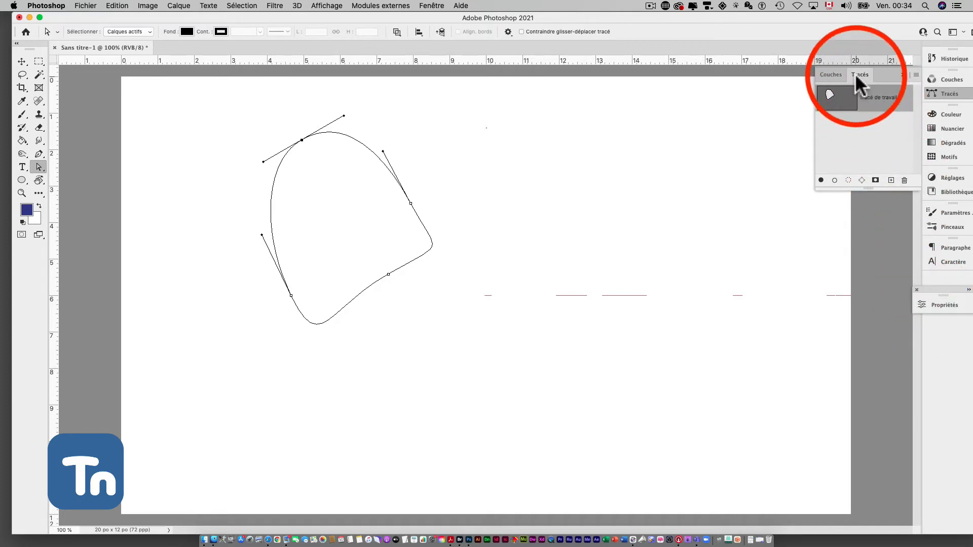
{"action": "left_click_drag", "start_coordinate": [857, 75], "coordinate": [623, 89]}
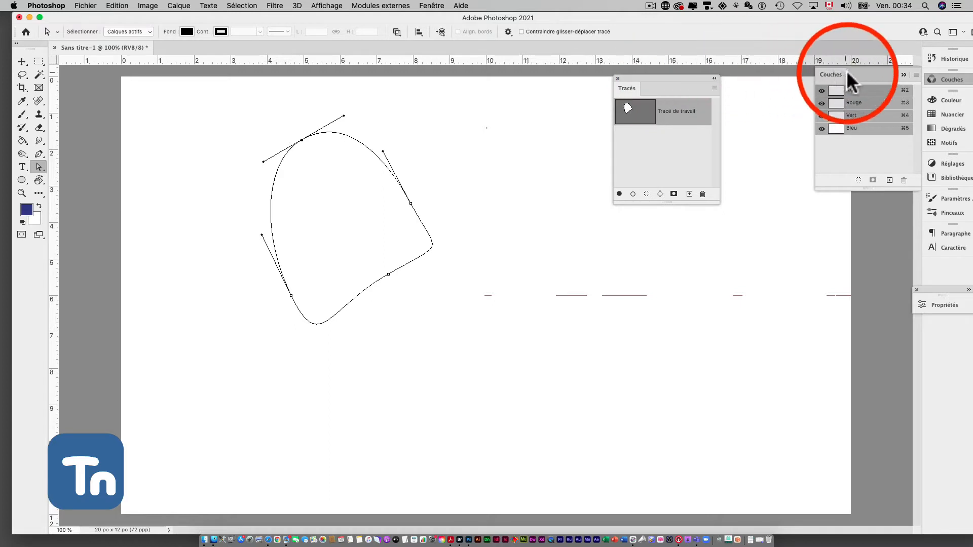
{"action": "left_click", "coordinate": [902, 75]}
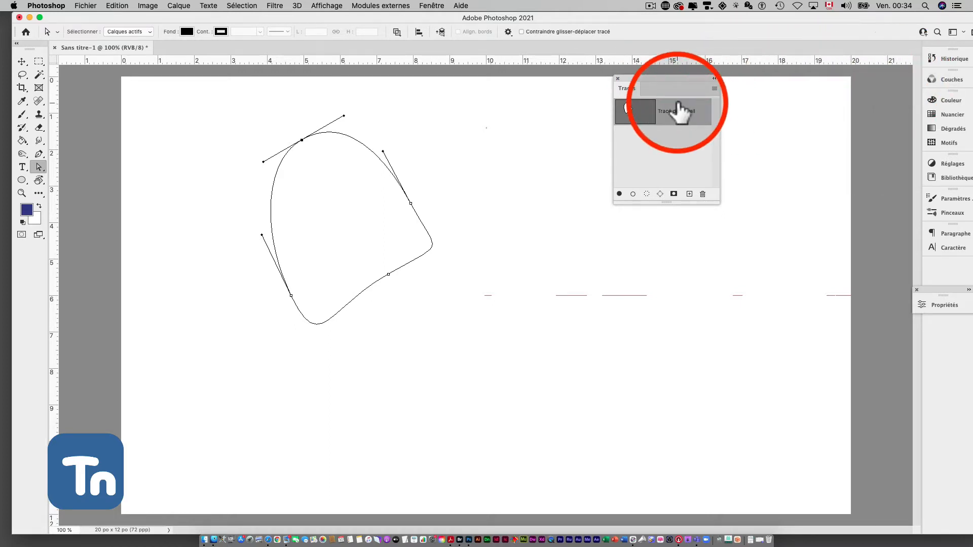
{"action": "left_click_drag", "start_coordinate": [690, 84], "coordinate": [620, 143]}
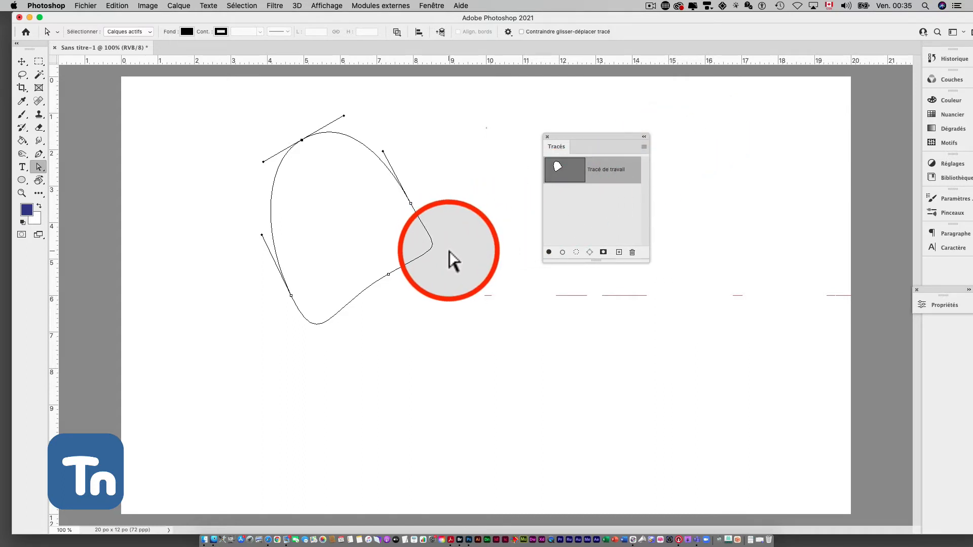
- Delete the entire closed path and move the floating Tracés panel down and to the right, clear of the drawing area
{"action": "key", "text": "Delete"}
{"action": "key", "text": "Delete"}
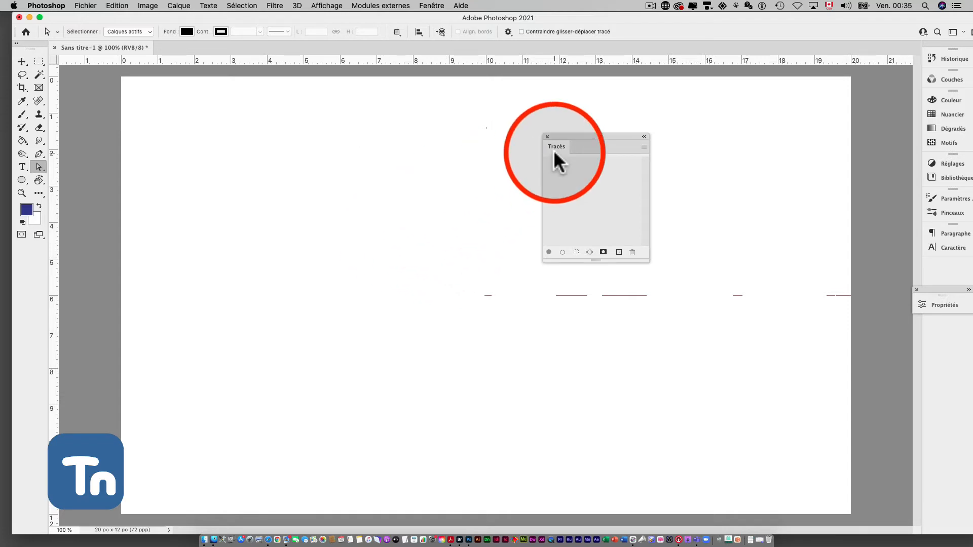
{"action": "left_click_drag", "start_coordinate": [574, 136], "coordinate": [683, 252]}
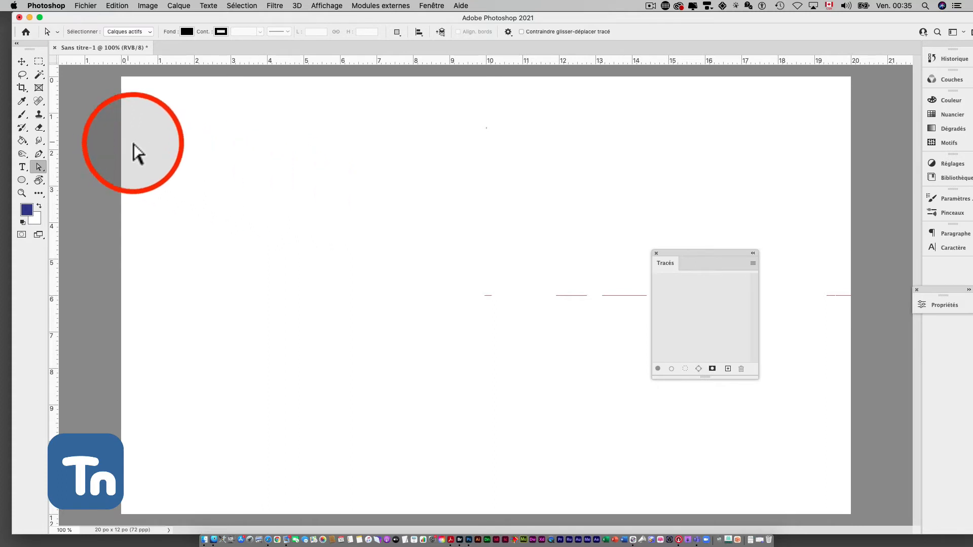
- Review the pen tool variants and activate the standard Pen tool (Outil Plume)
{"action": "left_click", "coordinate": [38, 153]}
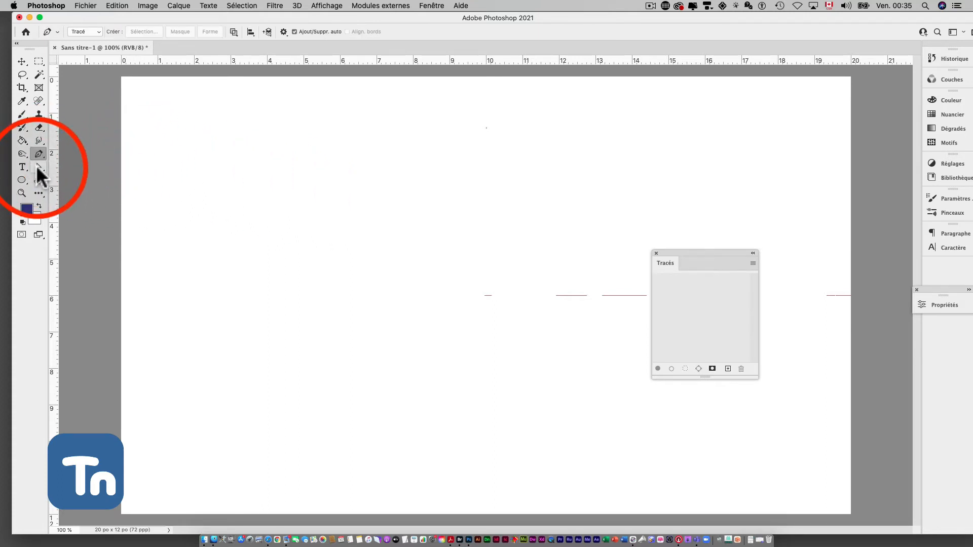
{"action": "left_click", "coordinate": [37, 167]}
{"action": "left_click", "coordinate": [38, 154]}
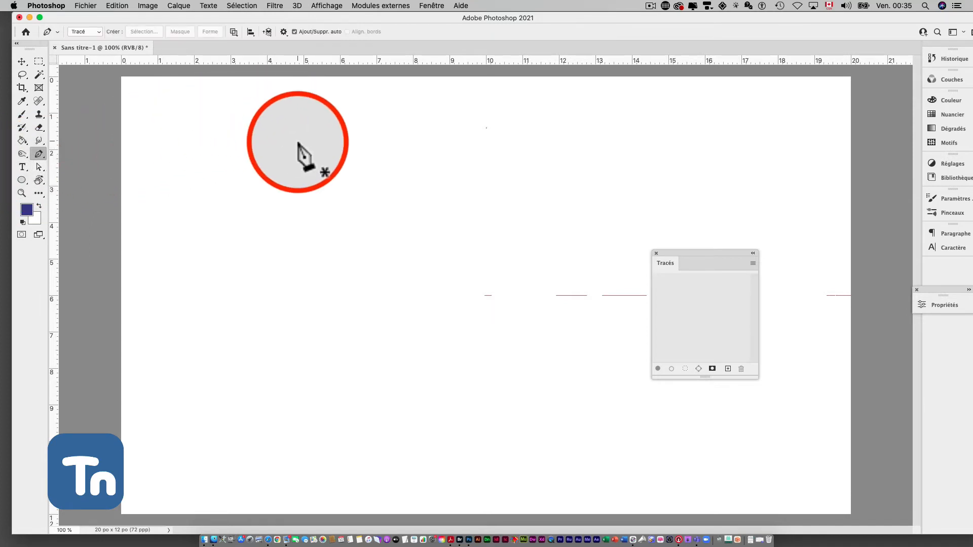
{"action": "right_click", "coordinate": [40, 154]}
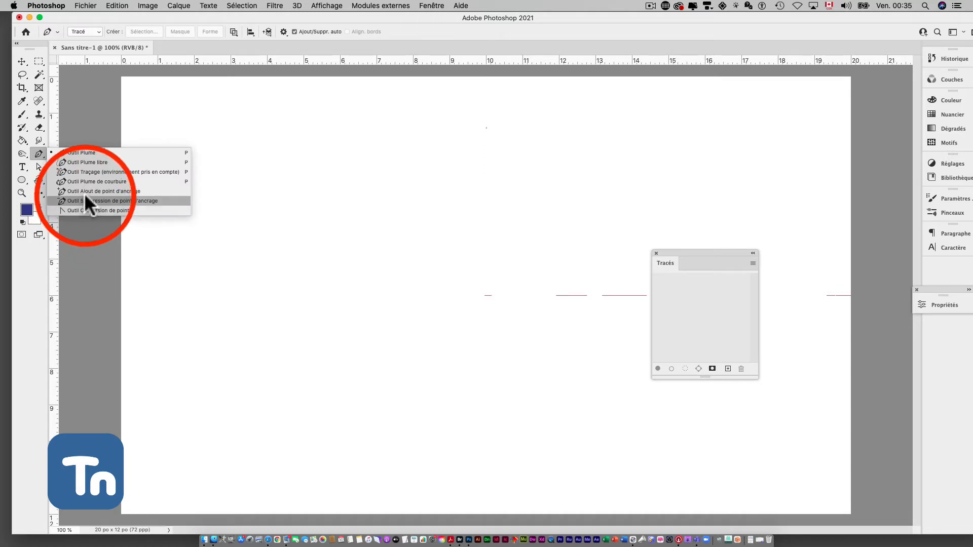
{"action": "left_click", "coordinate": [153, 152]}
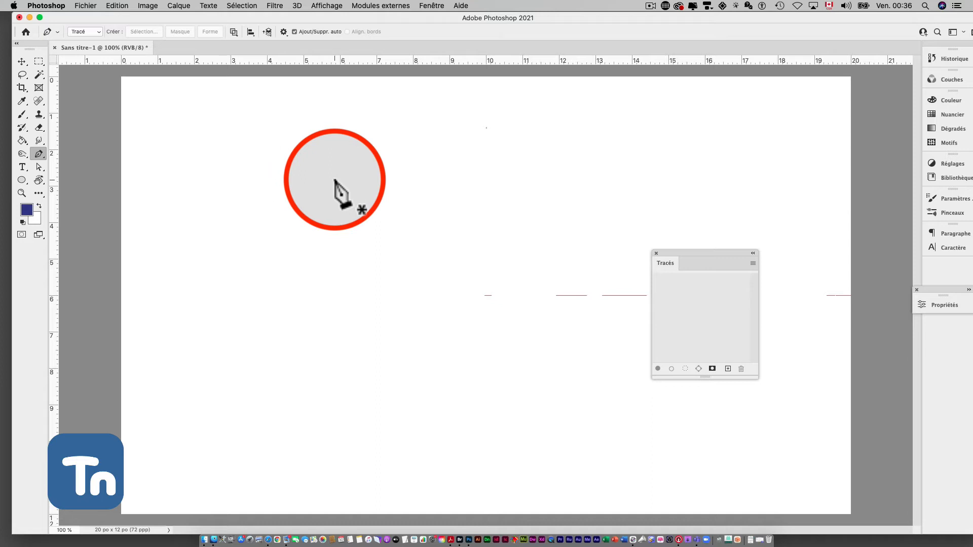
- Sketch a small open arc from short straight segments with closely spaced anchor points, and delete that path
{"action": "left_click", "coordinate": [334, 180]}
{"action": "left_click", "coordinate": [353, 178]}
{"action": "left_click", "coordinate": [356, 185]}
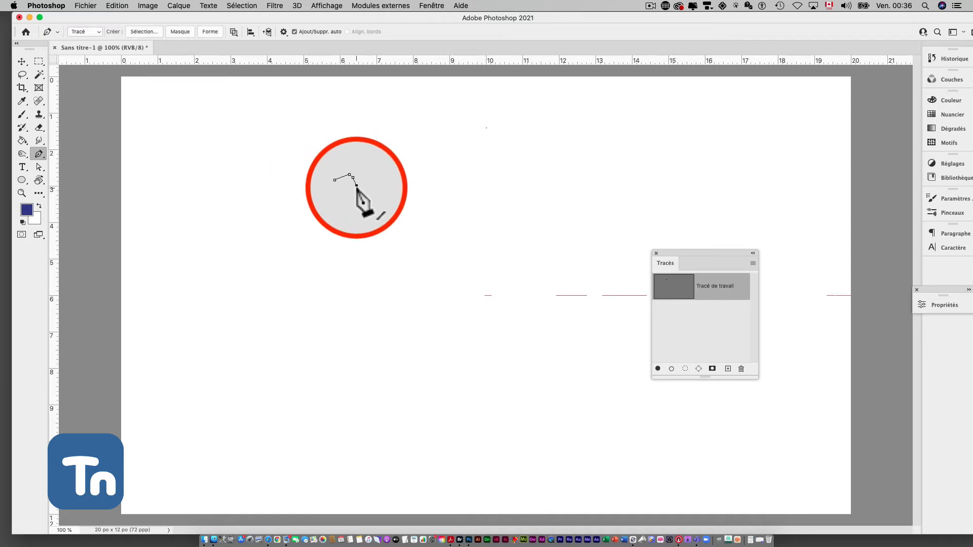
{"action": "left_click", "coordinate": [349, 201]}
{"action": "left_click", "coordinate": [329, 207]}
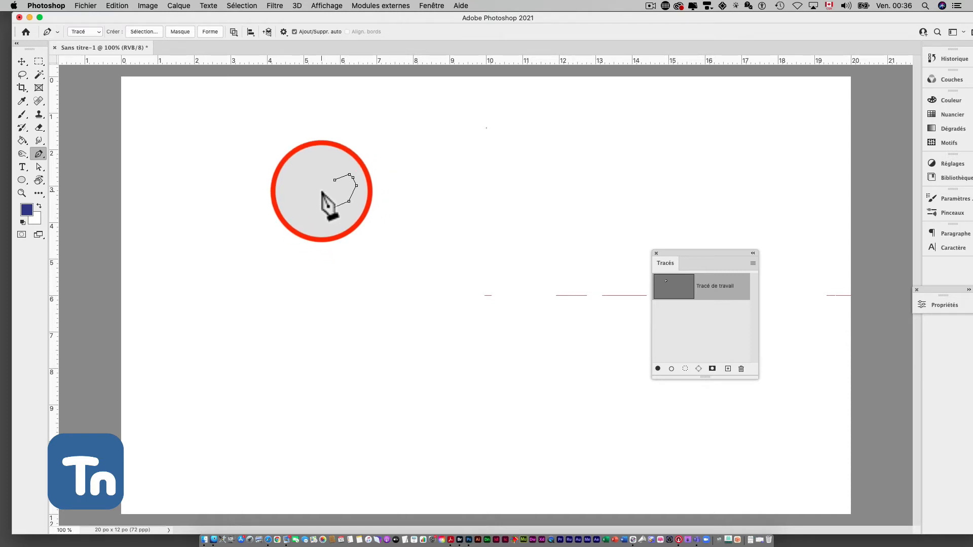
{"action": "key", "text": "Delete"}
{"action": "key", "text": "Delete"}
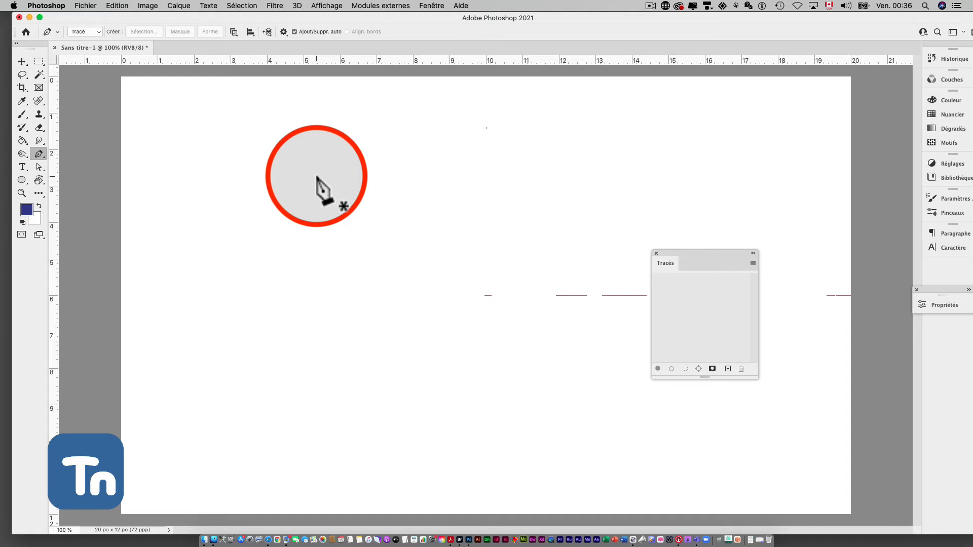
- Try starting a path with a very long direction handle on its first anchor point, and undo it
{"action": "left_click_drag", "start_coordinate": [316, 176], "coordinate": [457, 136]}
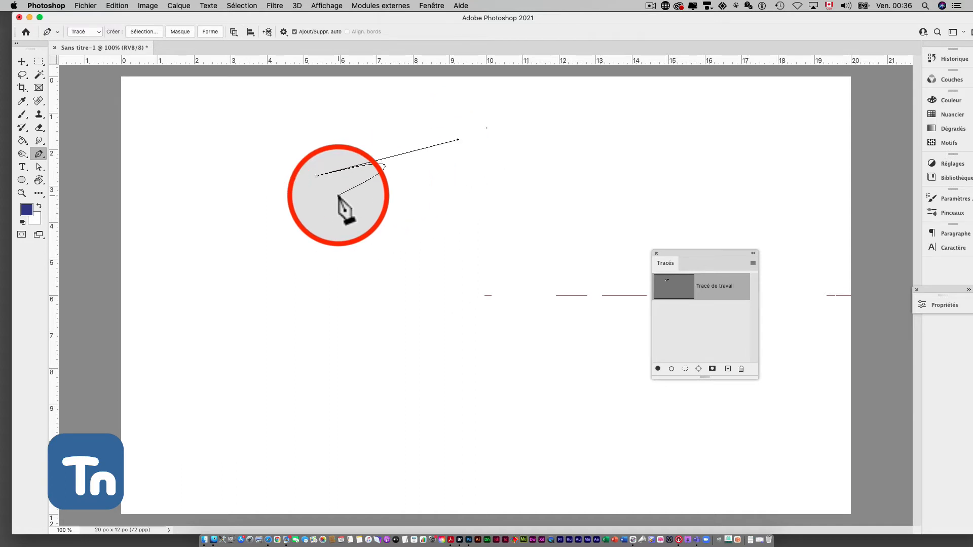
{"action": "key", "text": "super+z"}
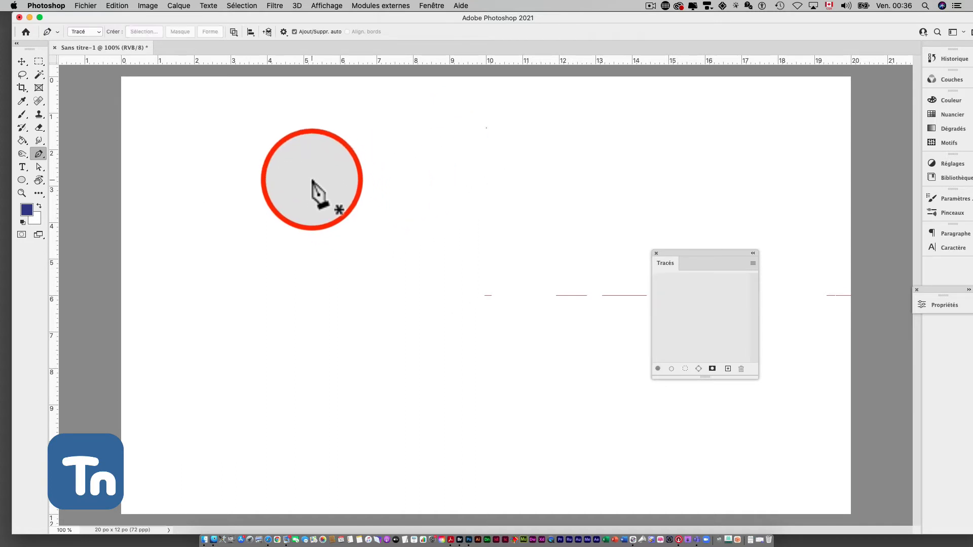
- Start a path with the Pen tool in the upper-left area and draw a wavy curve descending to the right through smooth anchor points
{"action": "left_click_drag", "start_coordinate": [311, 179], "coordinate": [333, 173]}
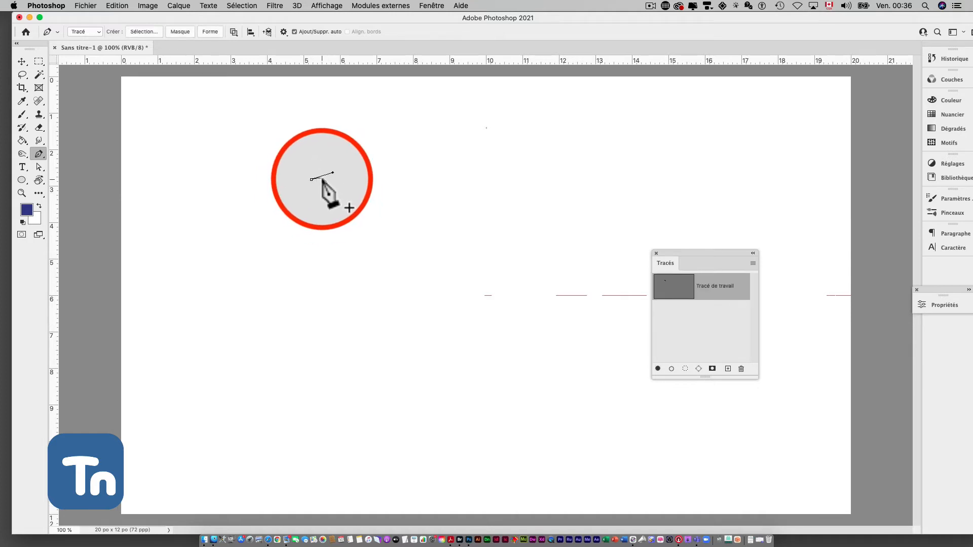
{"action": "left_click", "coordinate": [327, 193]}
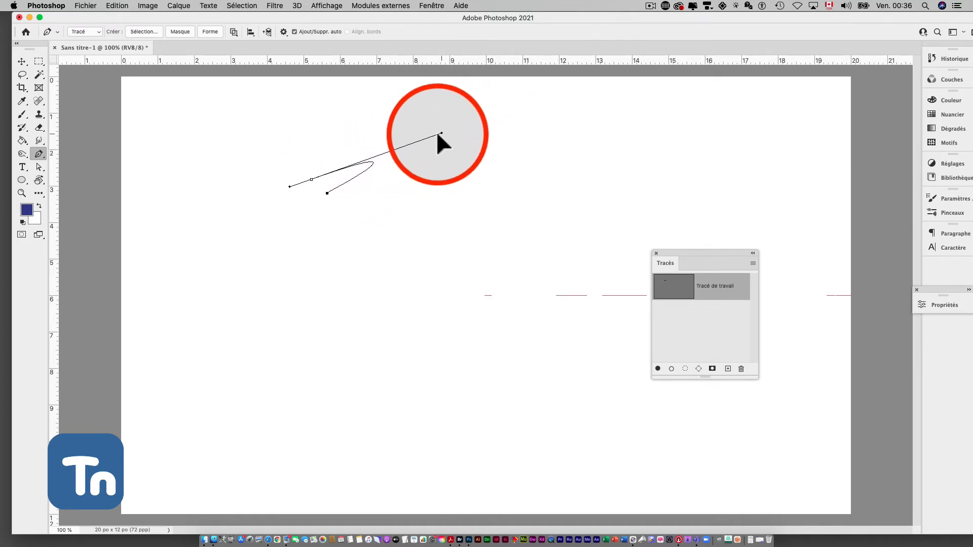
{"action": "left_click_drag", "start_coordinate": [459, 133], "coordinate": [350, 154]}
{"action": "left_click_drag", "start_coordinate": [368, 198], "coordinate": [430, 282]}
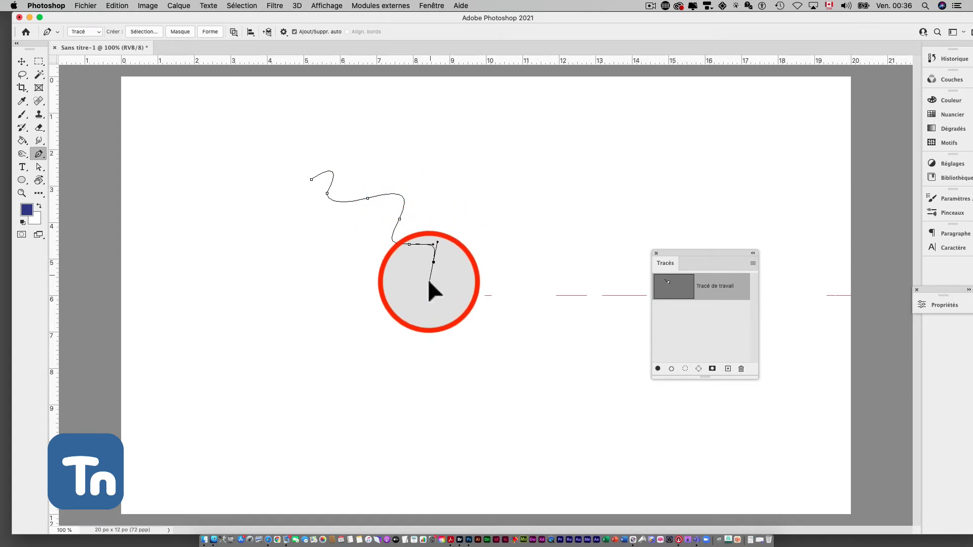
- Extend the wavy path downward and around its lower end with straight segments between corner points
{"action": "left_click_drag", "start_coordinate": [490, 367], "coordinate": [461, 418]}
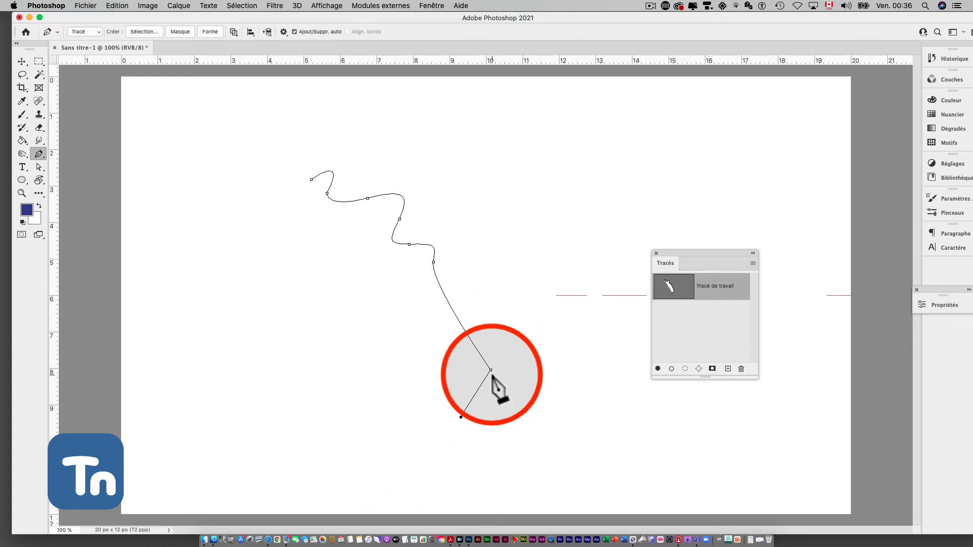
{"action": "left_click", "coordinate": [379, 450]}
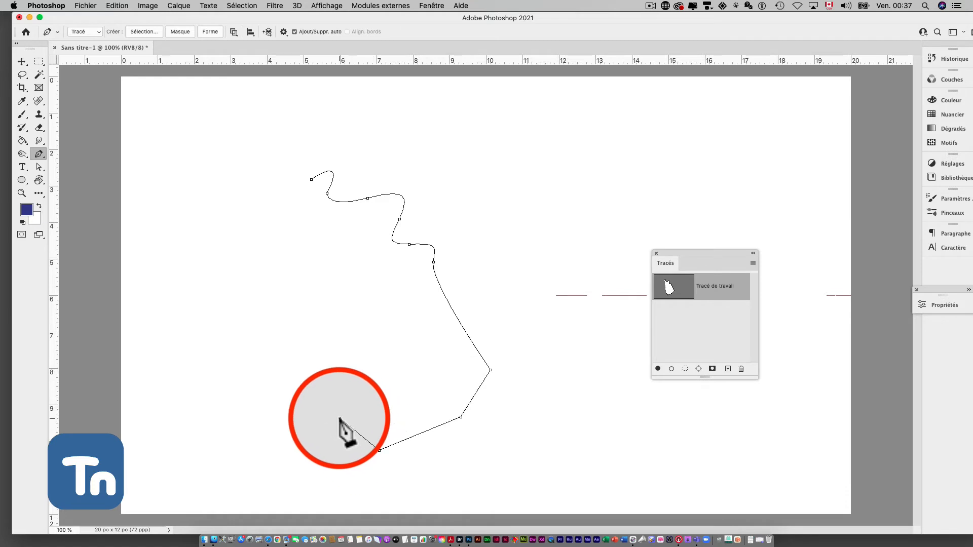
{"action": "left_click", "coordinate": [340, 419]}
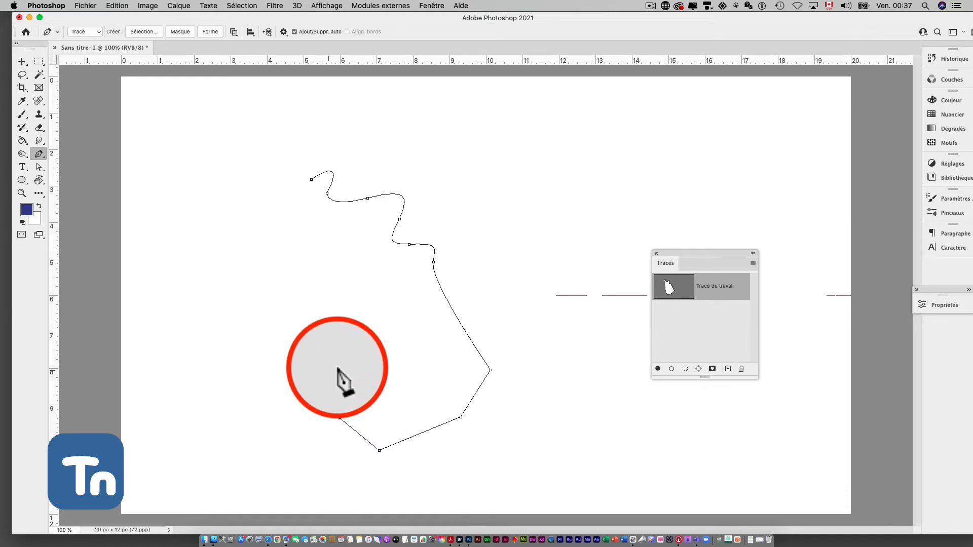
{"action": "left_click", "coordinate": [371, 362]}
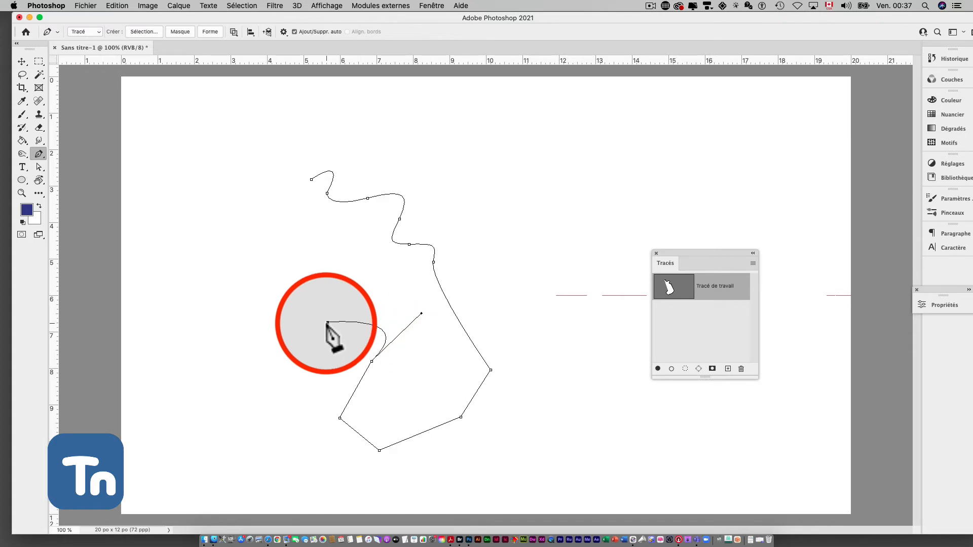
- Close the path with smooth waves up its left side back to the first anchor point, and delete the whole path
{"action": "left_click_drag", "start_coordinate": [327, 323], "coordinate": [290, 292]}
{"action": "left_click_drag", "start_coordinate": [260, 264], "coordinate": [226, 292]}
{"action": "left_click_drag", "start_coordinate": [235, 226], "coordinate": [237, 223]}
{"action": "left_click_drag", "start_coordinate": [231, 178], "coordinate": [280, 196]}
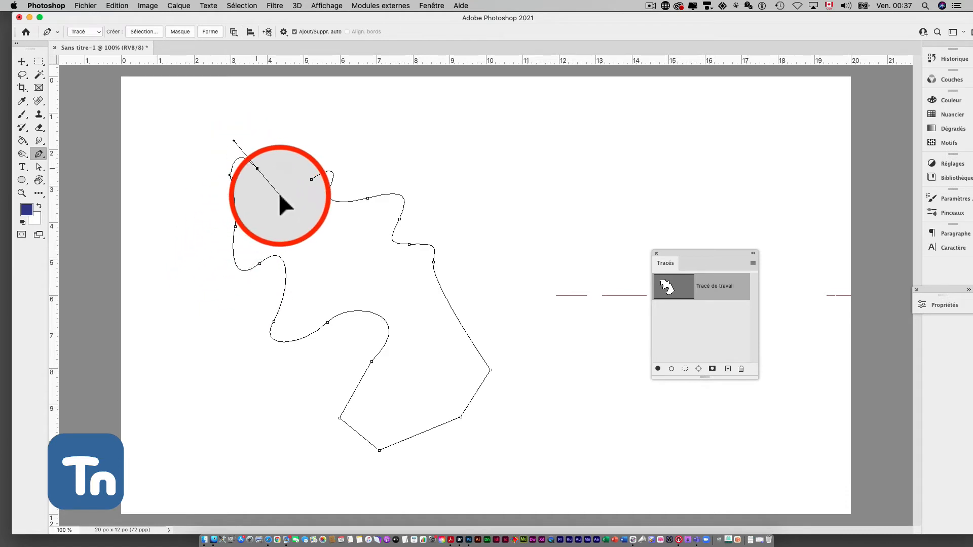
{"action": "left_click", "coordinate": [312, 180]}
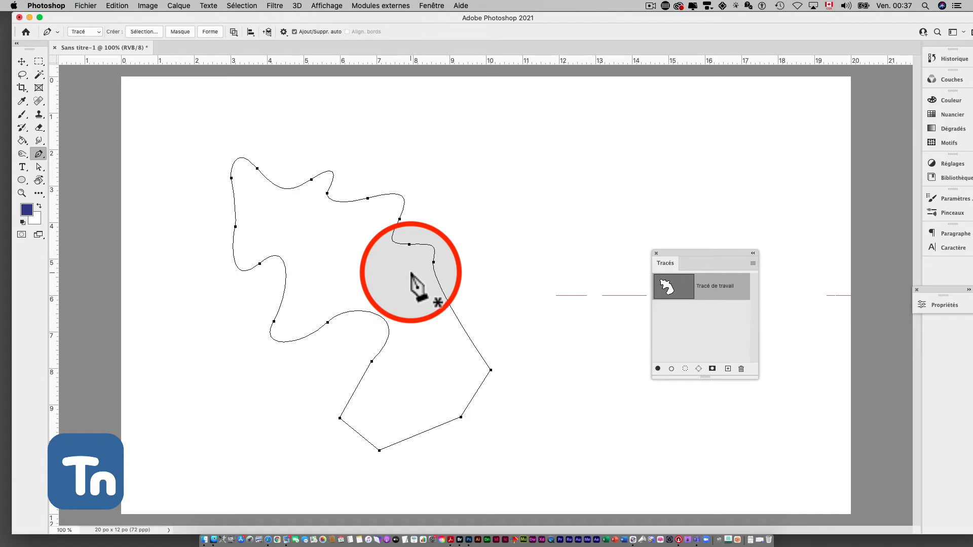
{"action": "key", "text": "BackSpace"}
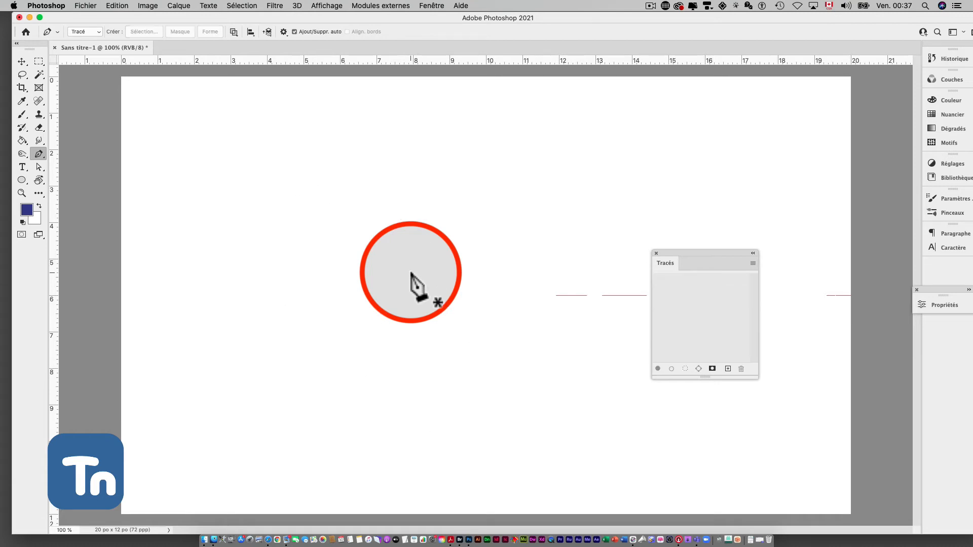
- Open the file-opening dialog and browse the desktop's PARAF_Étudiants folder, including its Photos_SAE subfolder, for the exercise images
{"action": "left_click", "coordinate": [81, 5]}
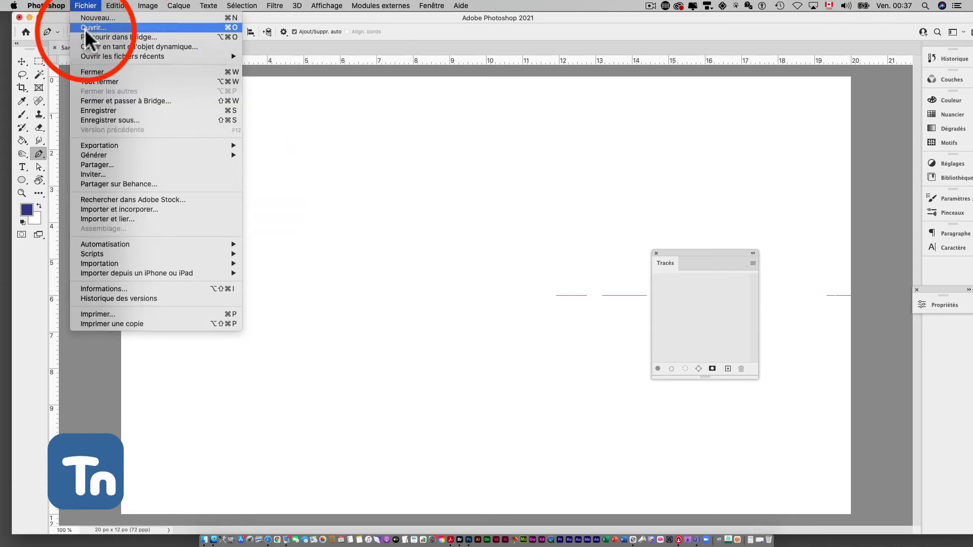
{"action": "left_click", "coordinate": [382, 177]}
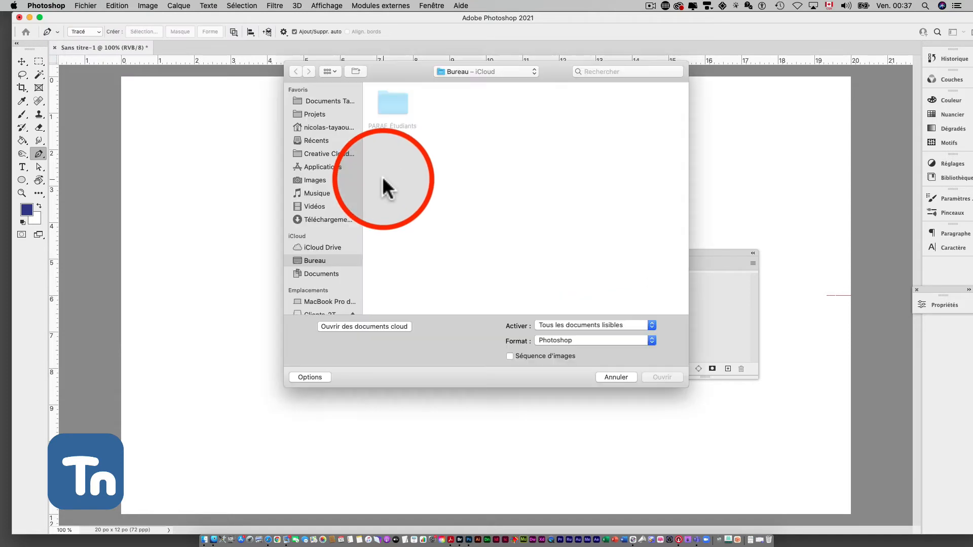
{"action": "left_click", "coordinate": [396, 104]}
{"action": "double_click", "coordinate": [396, 104]}
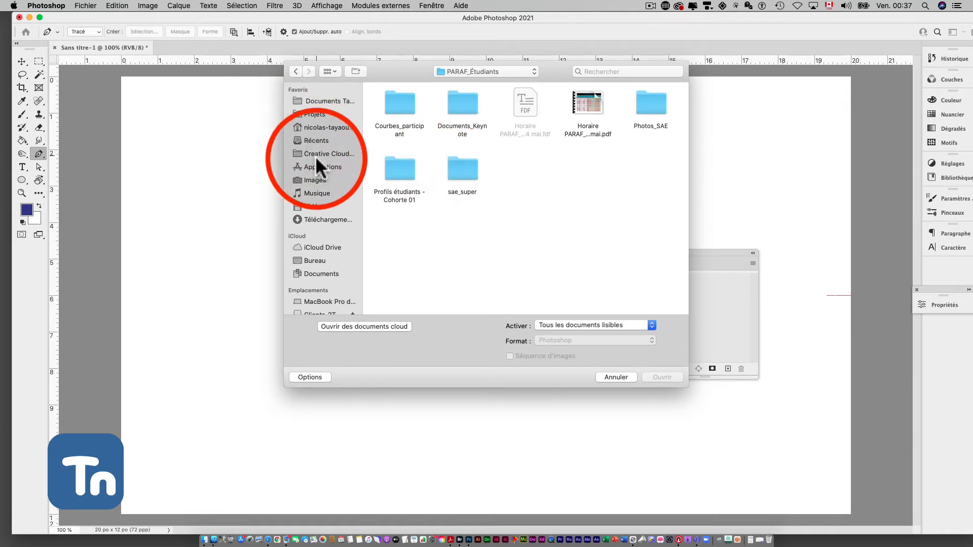
{"action": "left_click", "coordinate": [312, 262]}
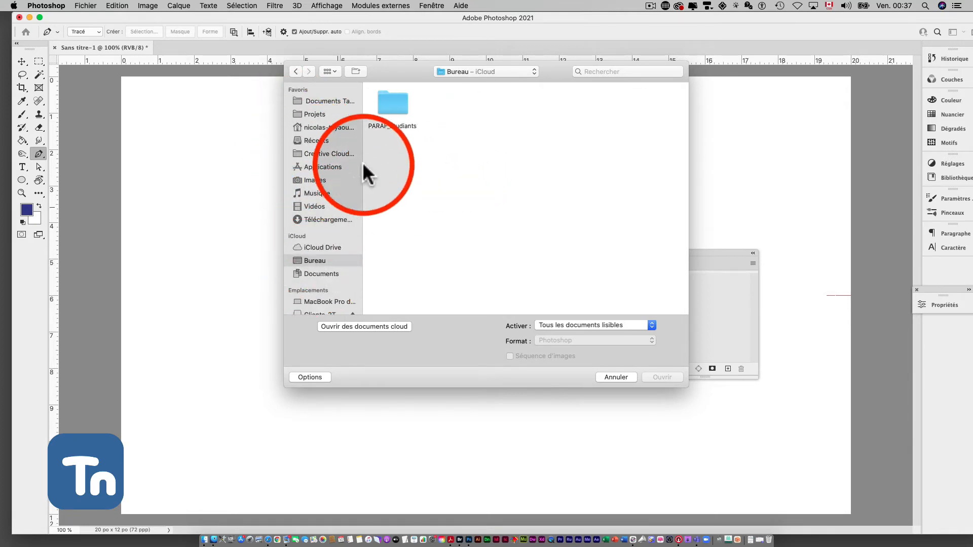
{"action": "double_click", "coordinate": [392, 105]}
{"action": "double_click", "coordinate": [408, 174]}
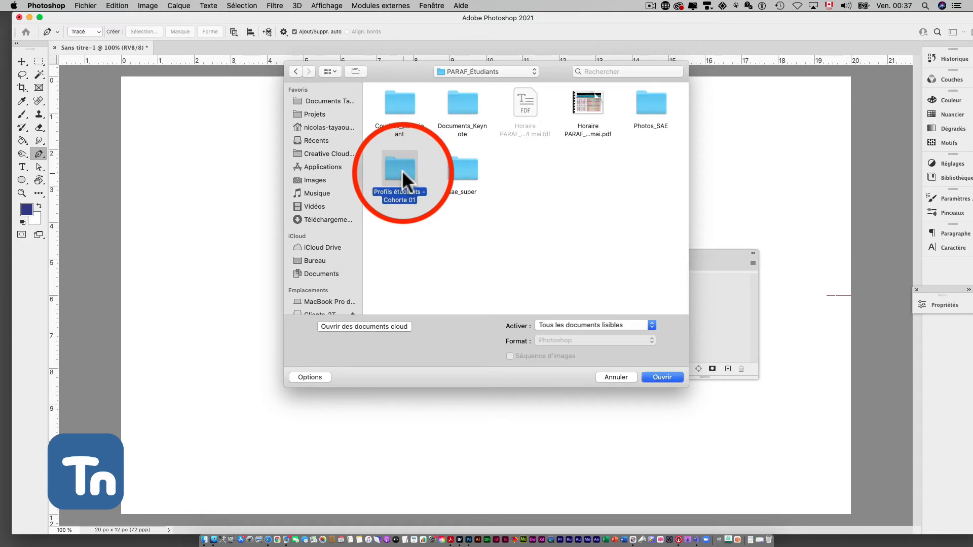
{"action": "left_click", "coordinate": [294, 71]}
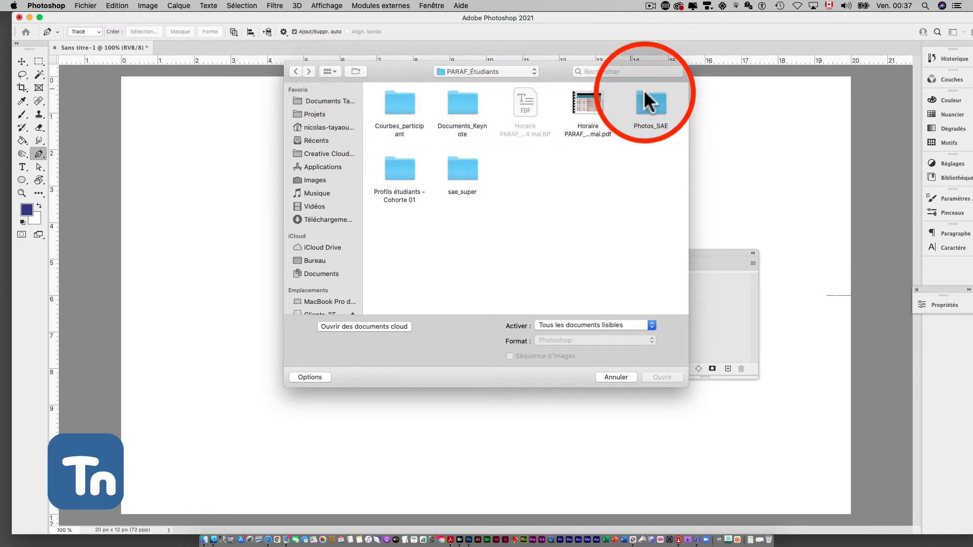
{"action": "double_click", "coordinate": [654, 101]}
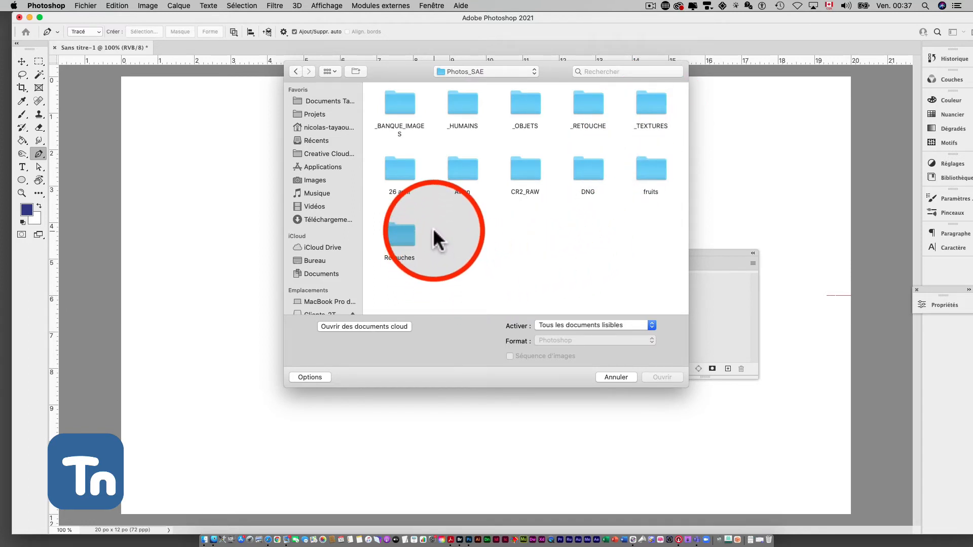
{"action": "left_click", "coordinate": [651, 6]}
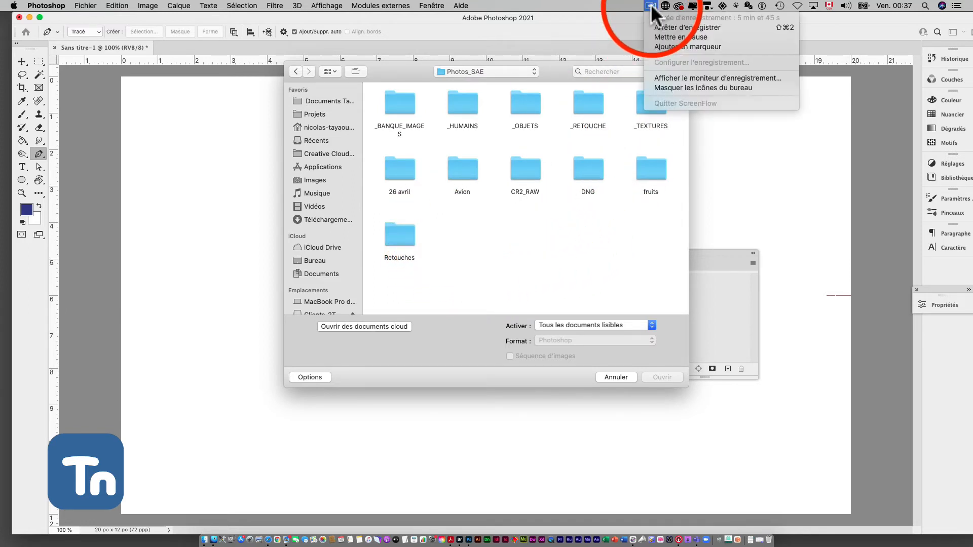
{"action": "left_click", "coordinate": [661, 37]}
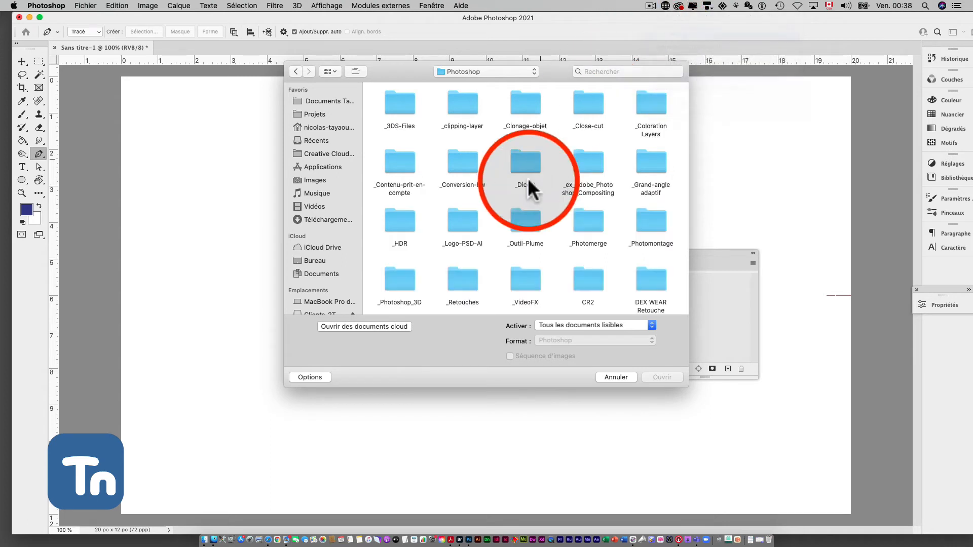
- Open Courbes [Converti].png and Lignes [Converti].png together from the Courbes_participant folder inside _Outil-Plume
{"action": "double_click", "coordinate": [522, 228]}
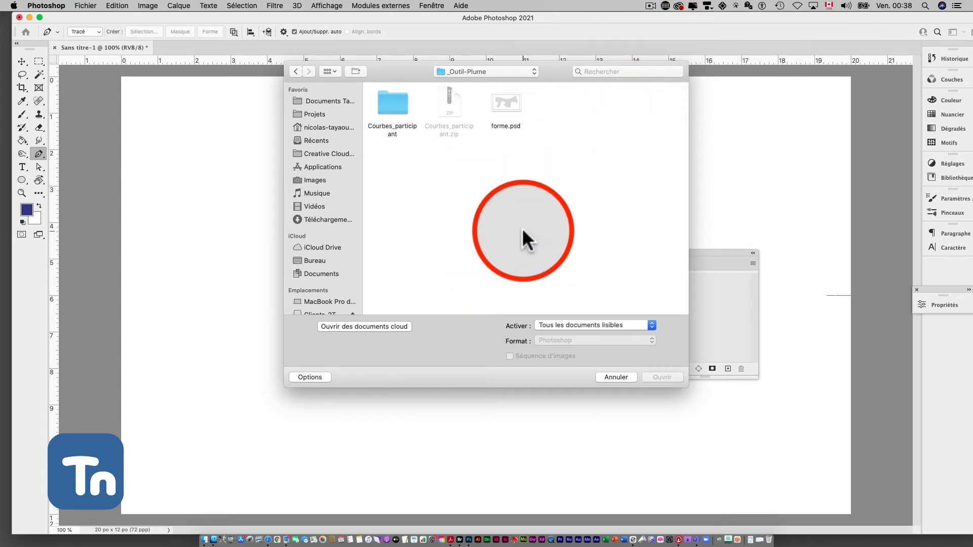
{"action": "double_click", "coordinate": [398, 102]}
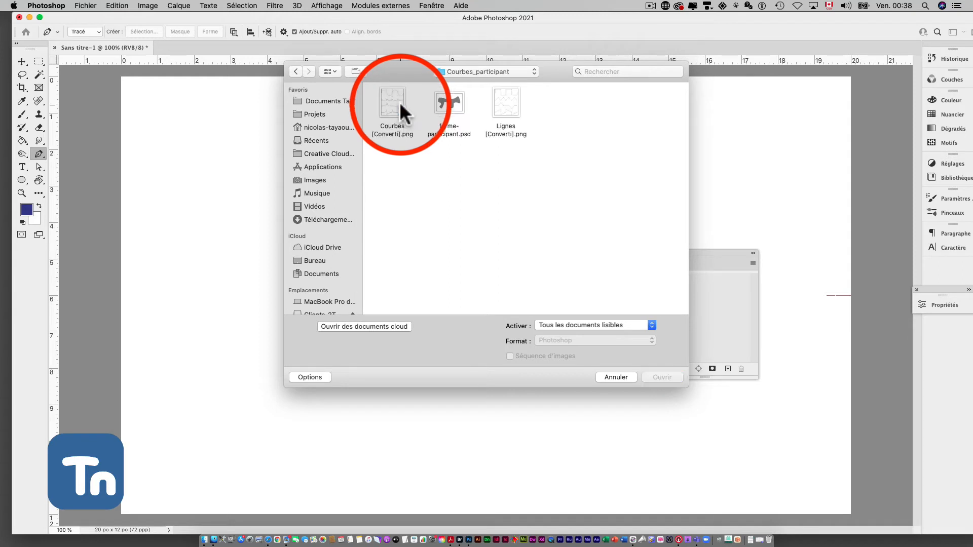
{"action": "left_click", "coordinate": [401, 102]}
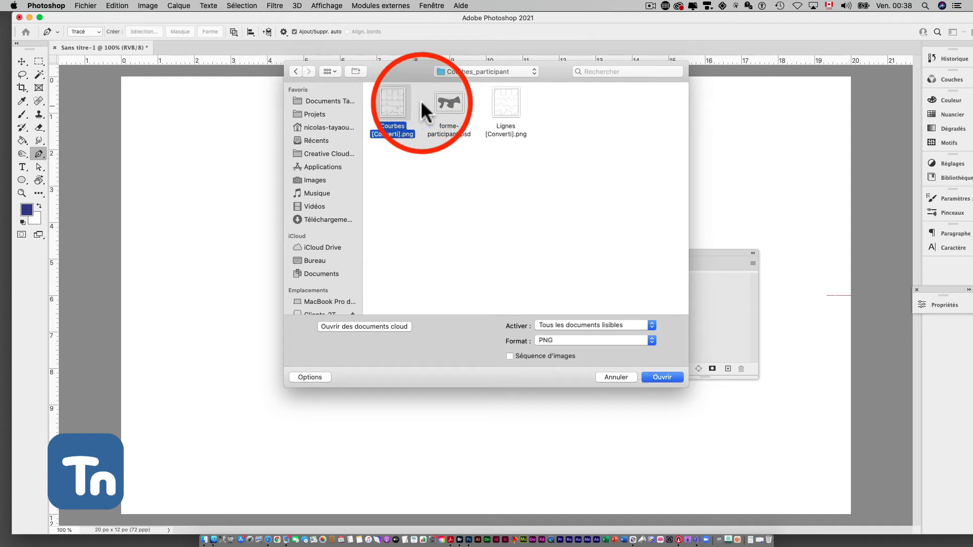
{"action": "left_click", "coordinate": [507, 101], "text": "super"}
{"action": "left_click", "coordinate": [670, 378]}
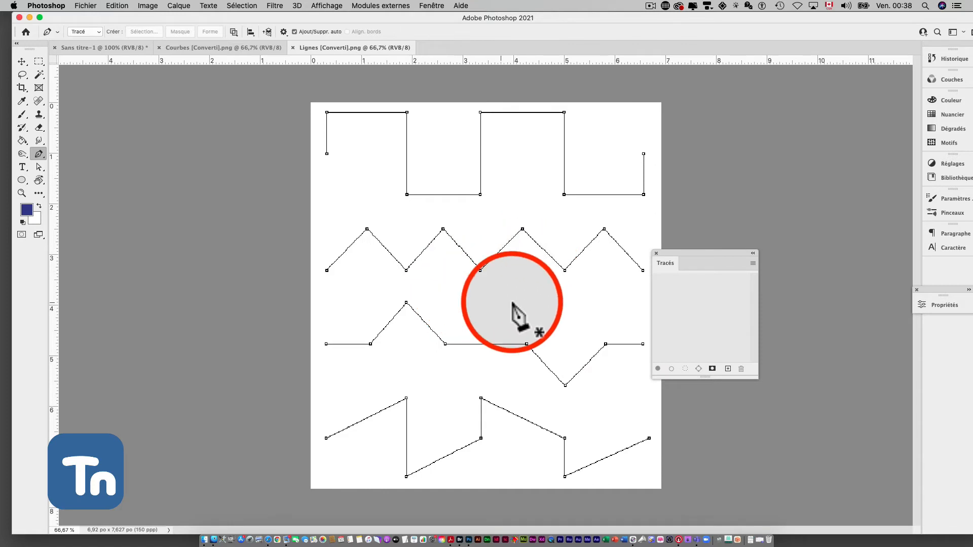
- Move the Tracés panel off the Lignes page and show the Calques panel, placing it just beside the page's left edge
{"action": "left_click_drag", "start_coordinate": [655, 255], "coordinate": [734, 154]}
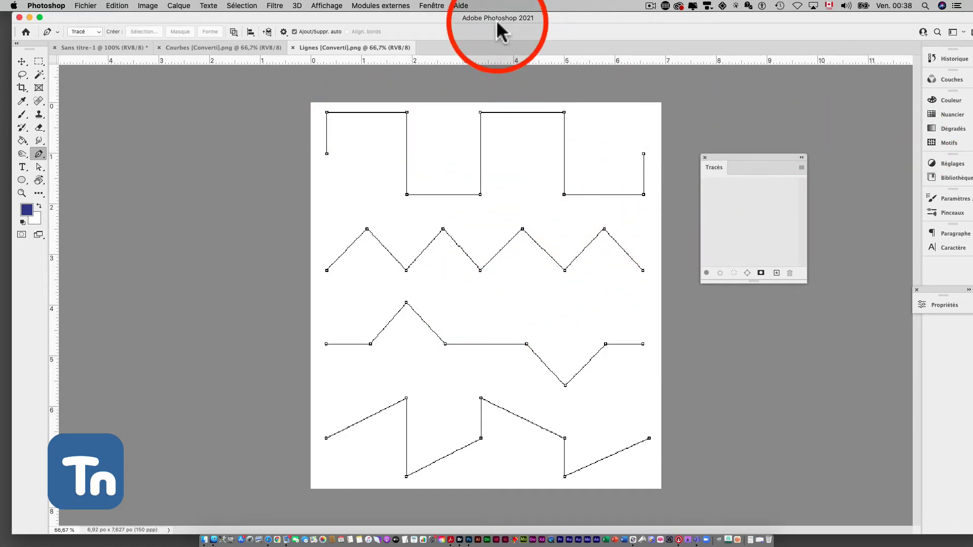
{"action": "left_click", "coordinate": [430, 6]}
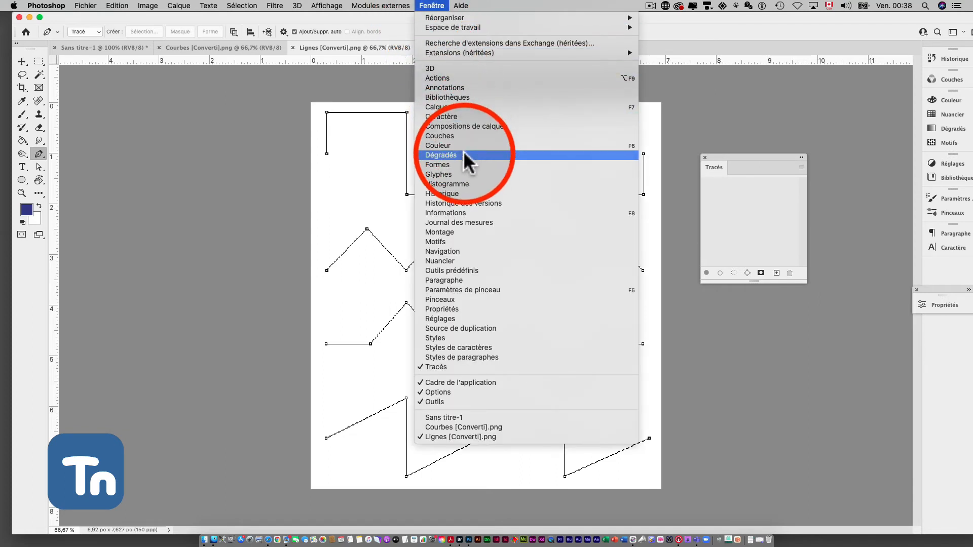
{"action": "left_click", "coordinate": [458, 107]}
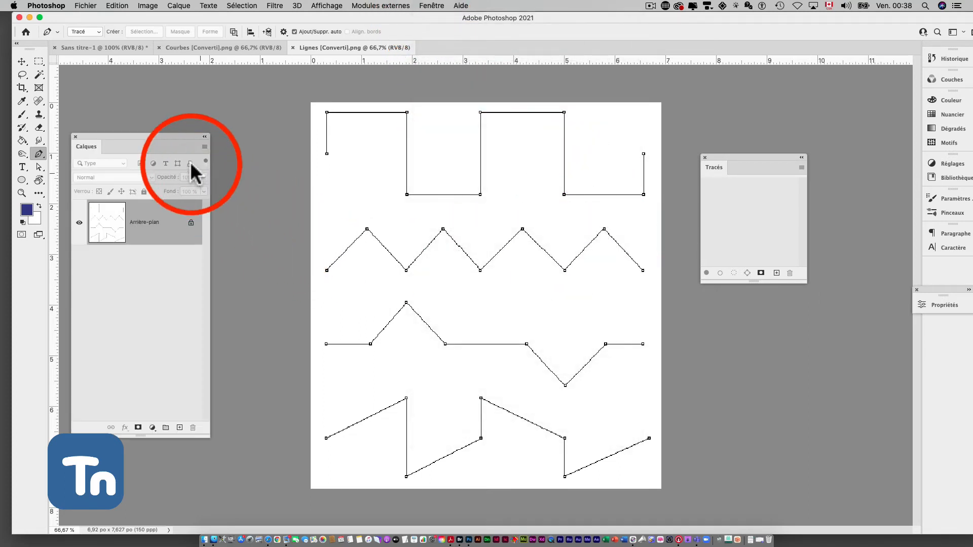
{"action": "left_click_drag", "start_coordinate": [166, 133], "coordinate": [251, 103]}
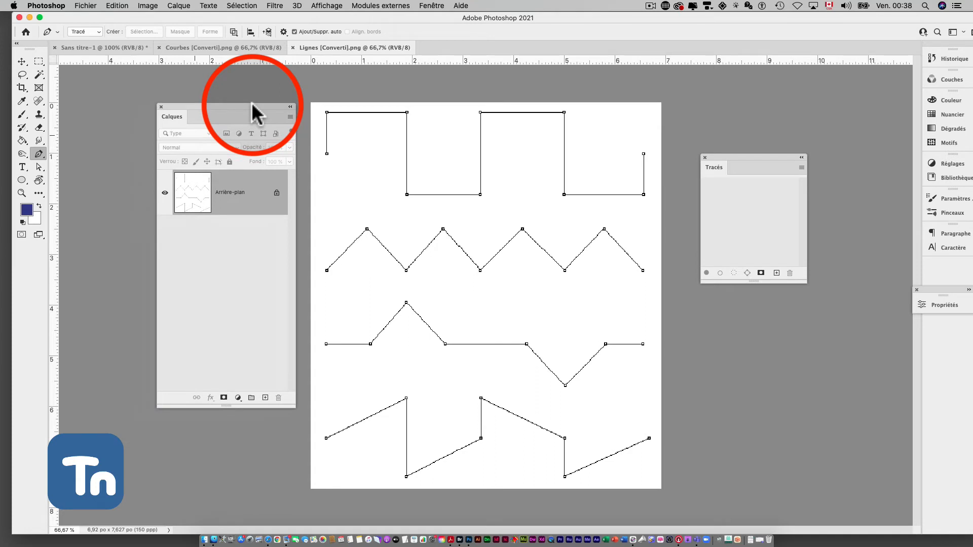
- Add a new layer above Arrière-plan and fill it with the white background colour
{"action": "left_click", "coordinate": [265, 397]}
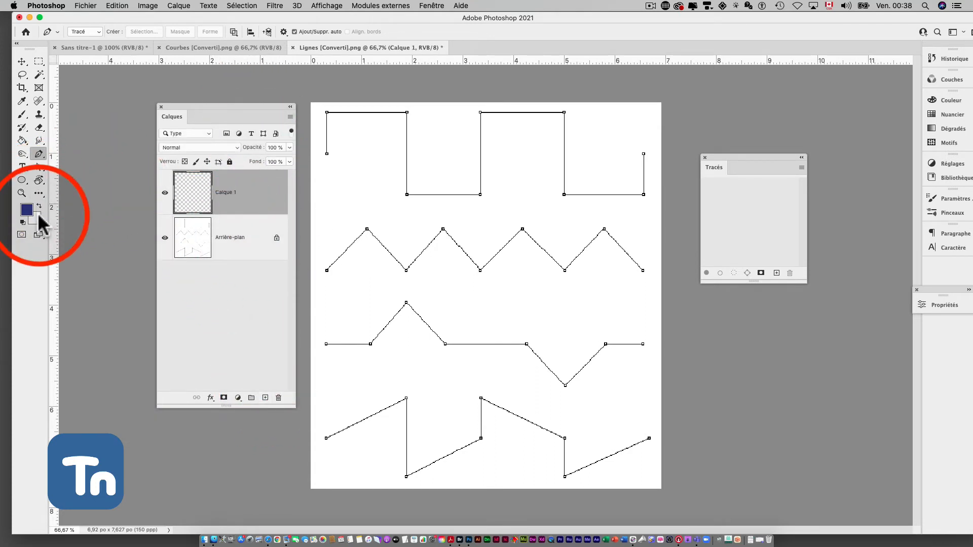
{"action": "key", "text": "alt+BackSpace"}
{"action": "key", "text": "super+BackSpace"}
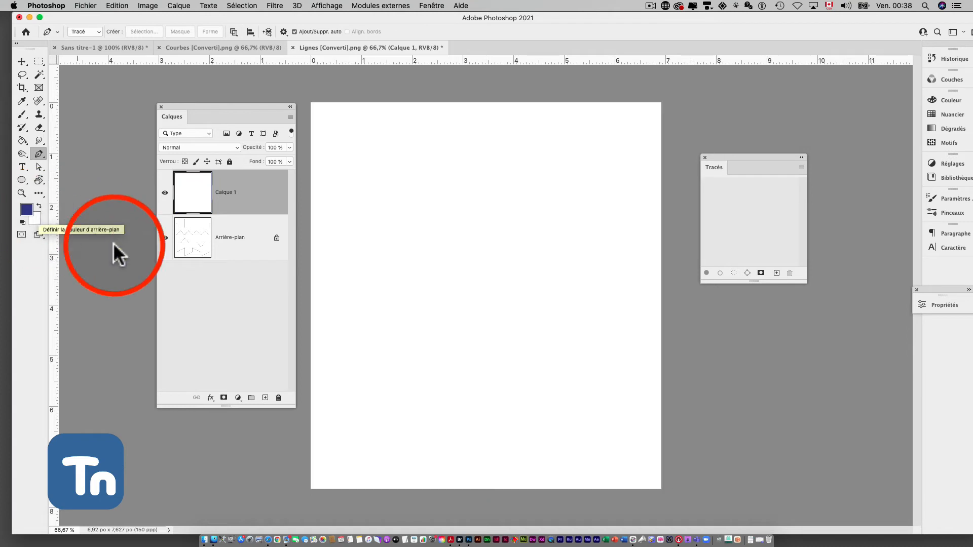
- Set the white layer's opacity to 79 % and lock the layer completely
{"action": "mouse_move", "coordinate": [289, 147]}
{"action": "left_mouse_down"}
{"action": "mouse_move", "coordinate": [260, 160]}
{"action": "mouse_move", "coordinate": [278, 157]}
{"action": "left_mouse_up"}
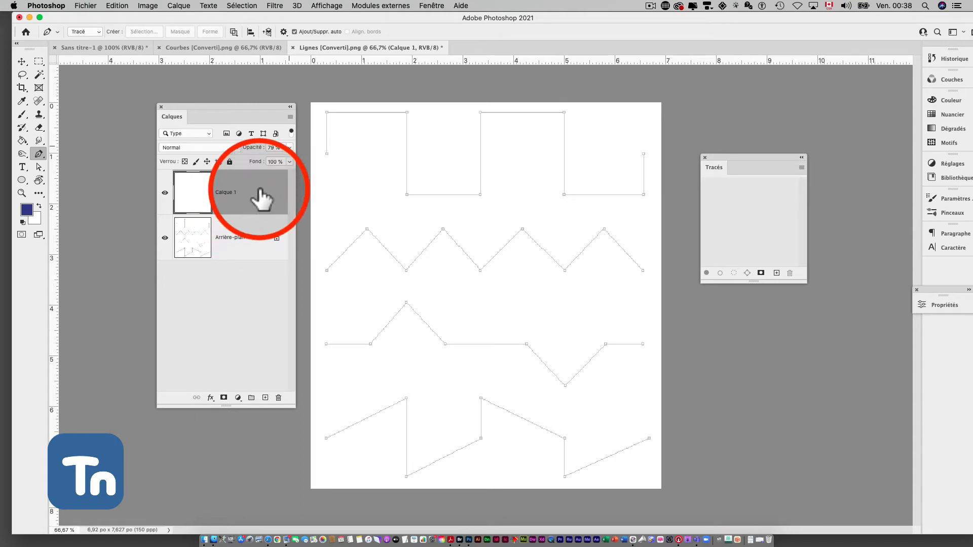
{"action": "left_click", "coordinate": [229, 161]}
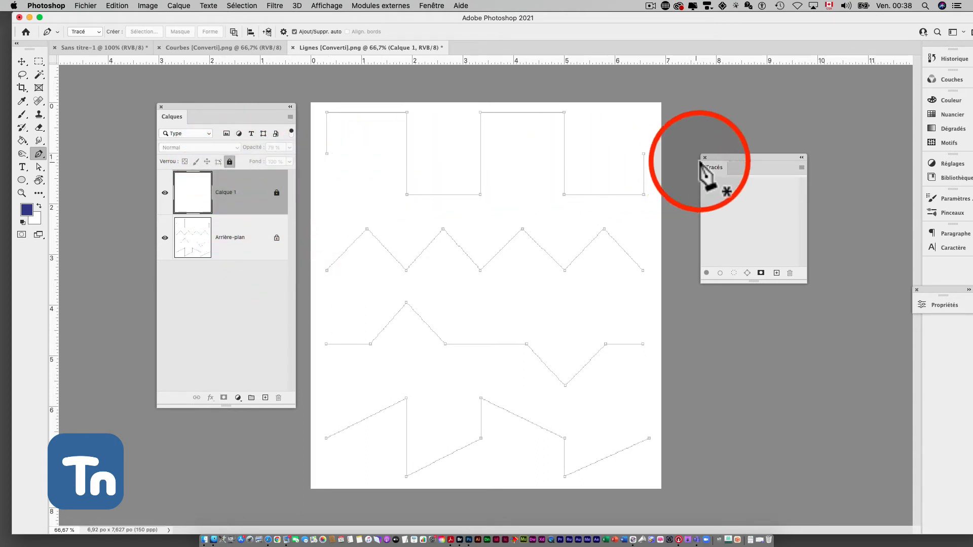
- Move the Tracés panel beside the page's right edge and trace the whole square-wave line in the first row with the Pen tool
{"action": "left_click_drag", "start_coordinate": [723, 154], "coordinate": [692, 106]}
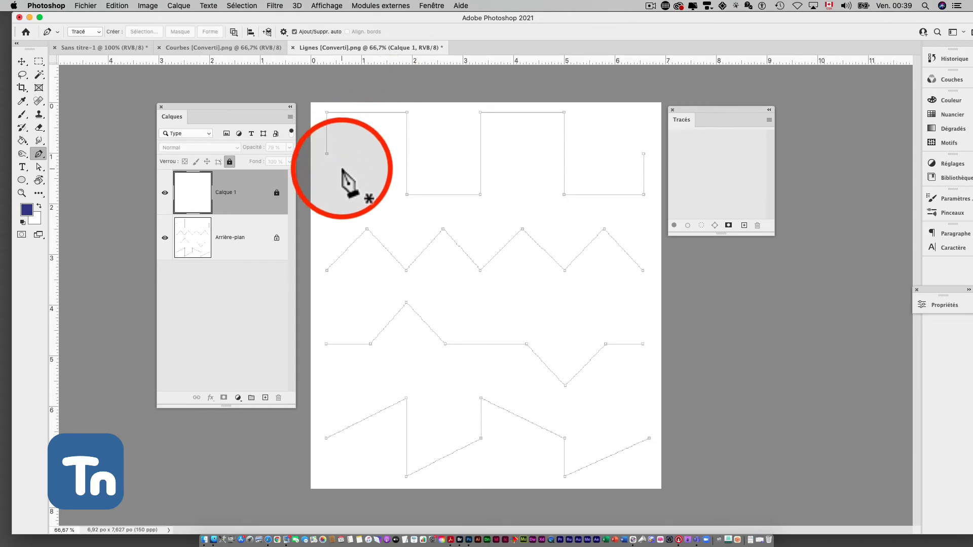
{"action": "left_click", "coordinate": [327, 154]}
{"action": "left_click", "coordinate": [327, 112]}
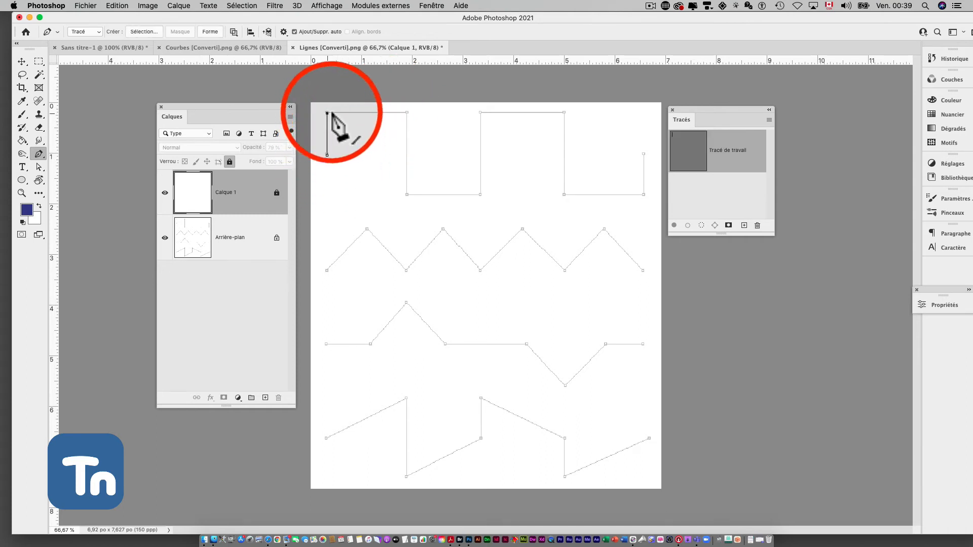
{"action": "left_click", "coordinate": [407, 113]}
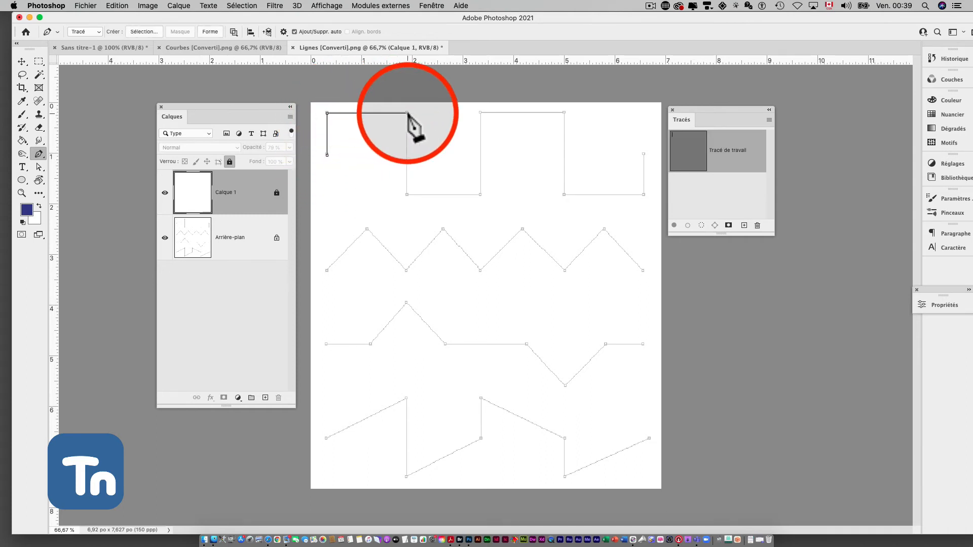
{"action": "left_click", "coordinate": [408, 195]}
{"action": "left_click", "coordinate": [480, 195]}
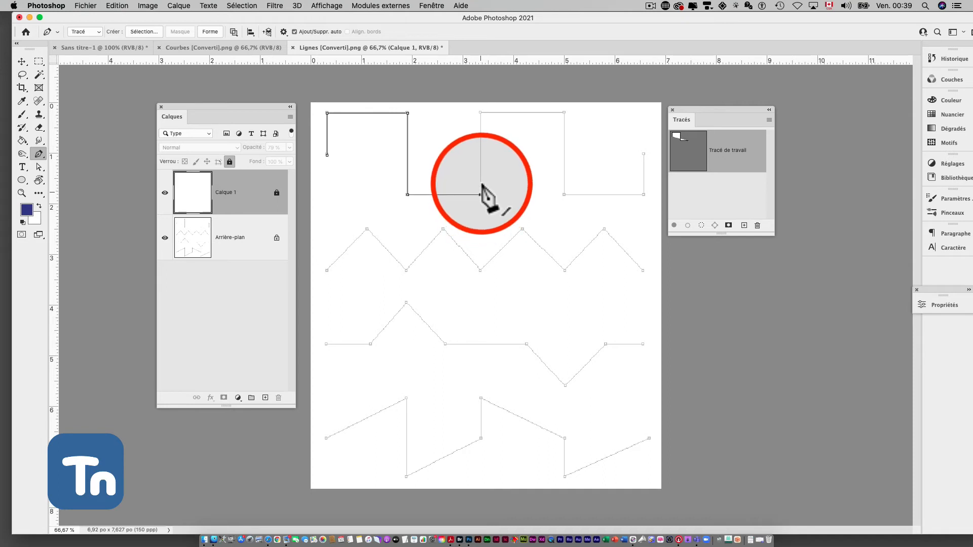
{"action": "left_click", "coordinate": [481, 113]}
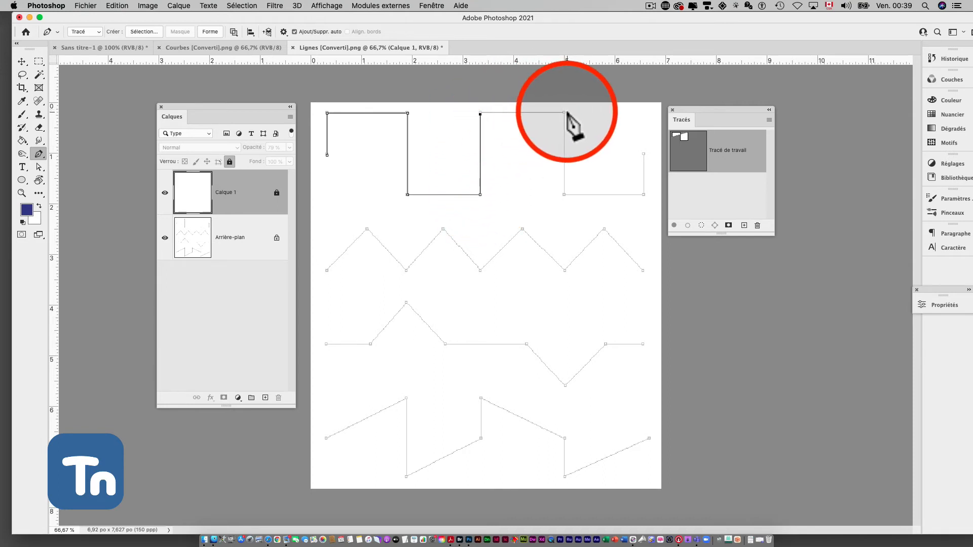
{"action": "left_click", "coordinate": [565, 114]}
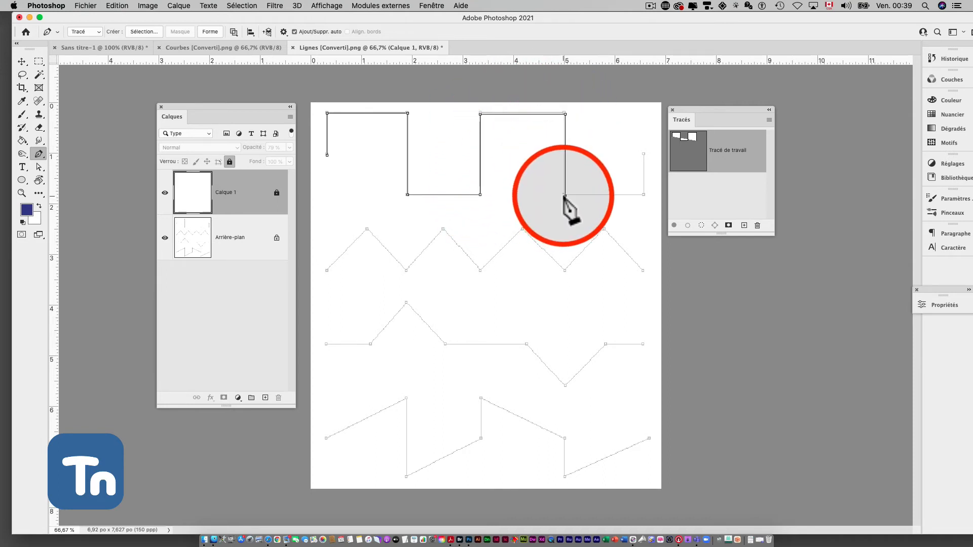
{"action": "left_click", "coordinate": [565, 195]}
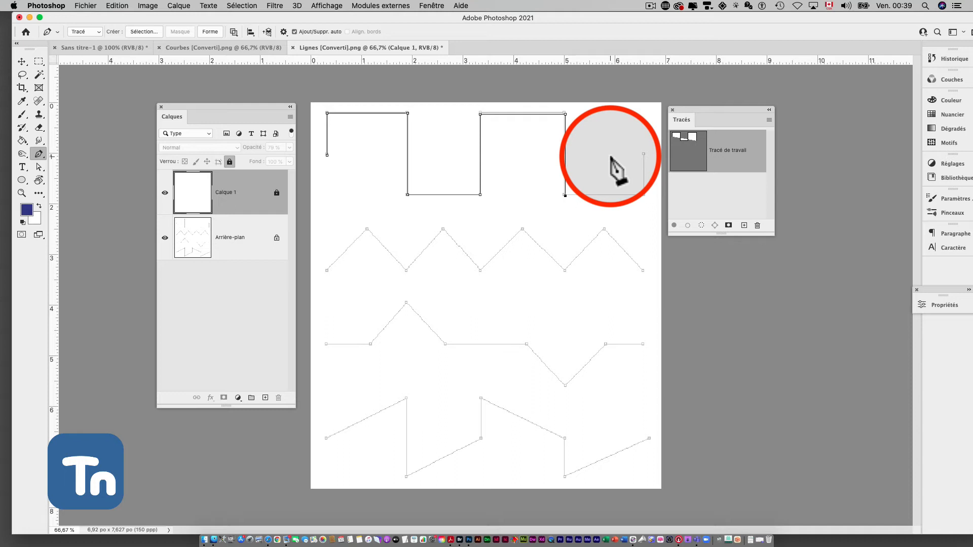
{"action": "left_click", "coordinate": [605, 196]}
{"action": "left_click", "coordinate": [629, 171]}
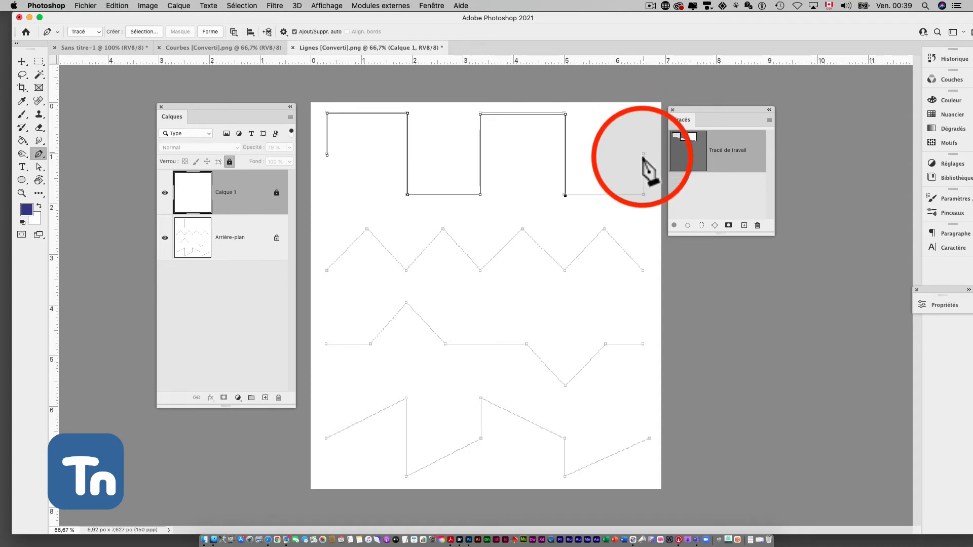
{"action": "left_click", "coordinate": [644, 196]}
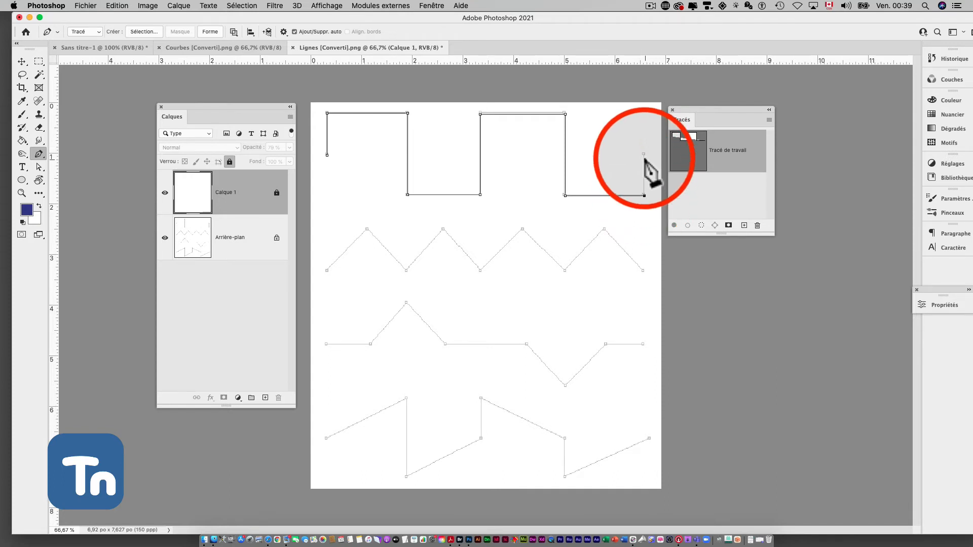
{"action": "left_click", "coordinate": [644, 155]}
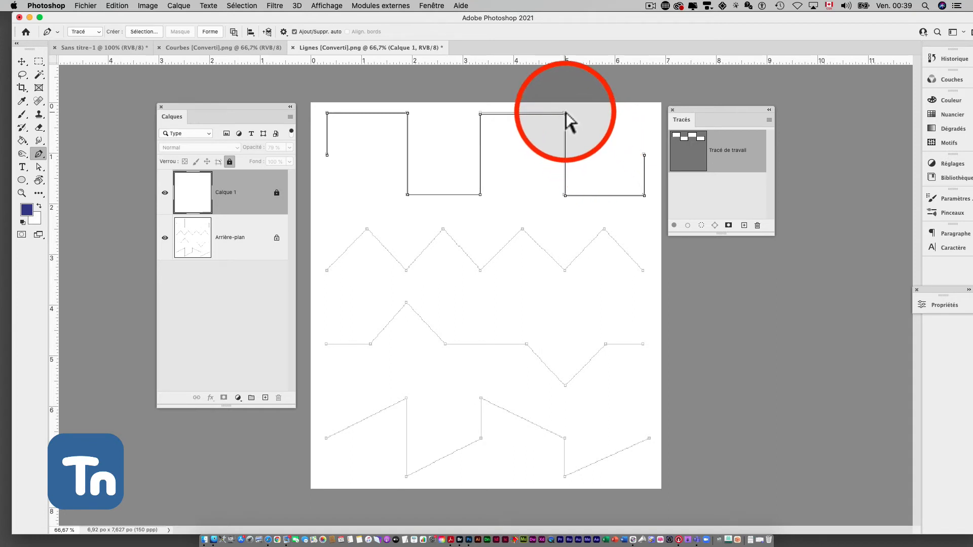
- Adjust the upper corner anchors of the second square to the guide and undo the stray segment linking the path to the zigzag
{"action": "left_click", "coordinate": [565, 112]}
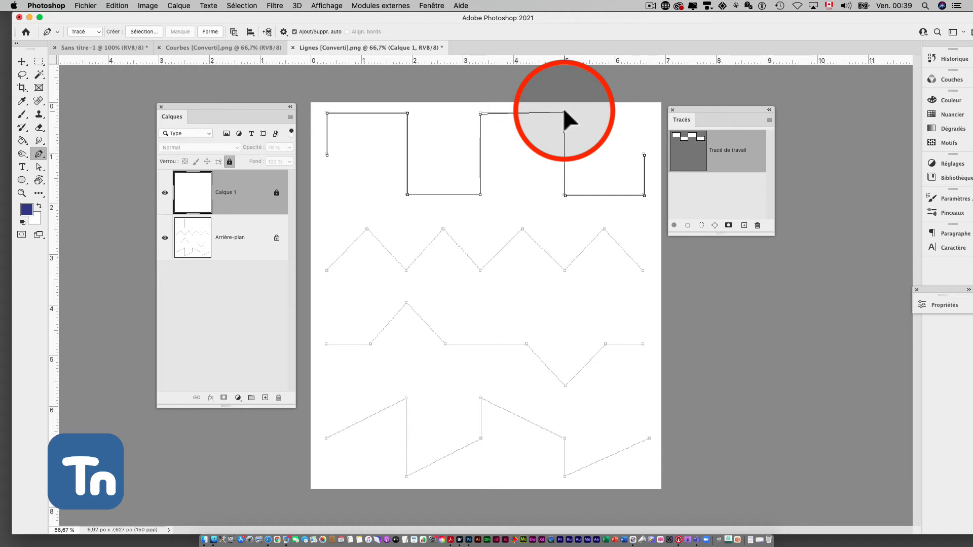
{"action": "left_click", "coordinate": [481, 113]}
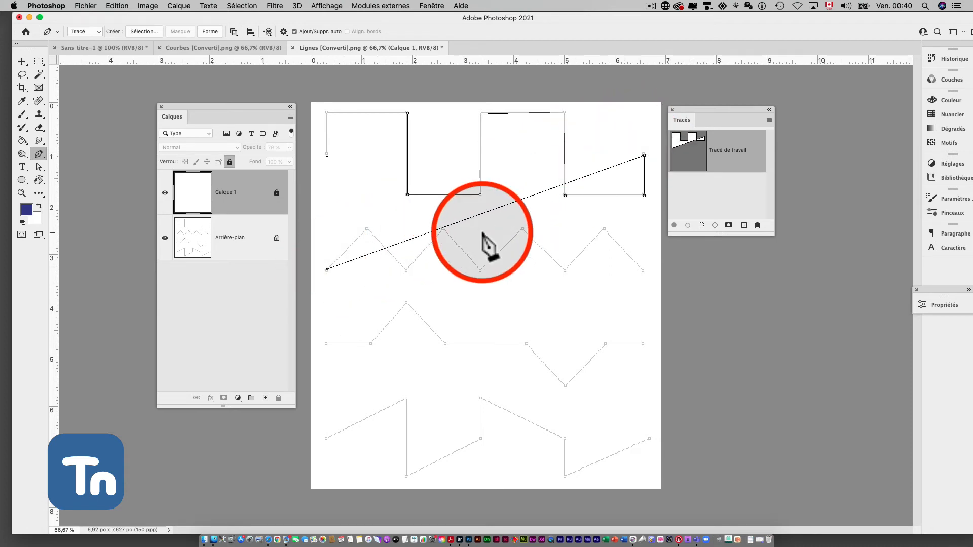
{"action": "key", "text": "super+z"}
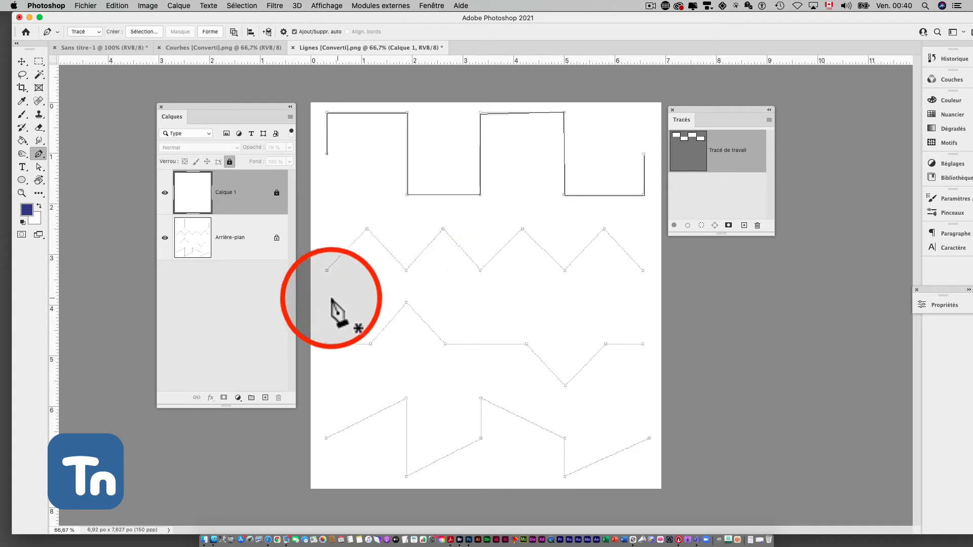
- Trace the zigzag line in the second row as a separate open path, placing an anchor at each peak and valley
{"action": "left_click", "coordinate": [327, 271]}
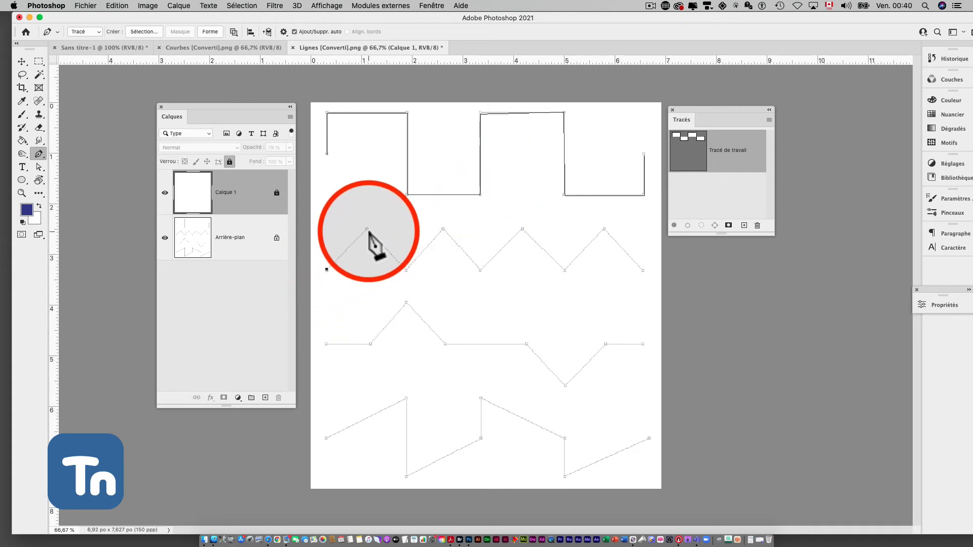
{"action": "left_click", "coordinate": [367, 229]}
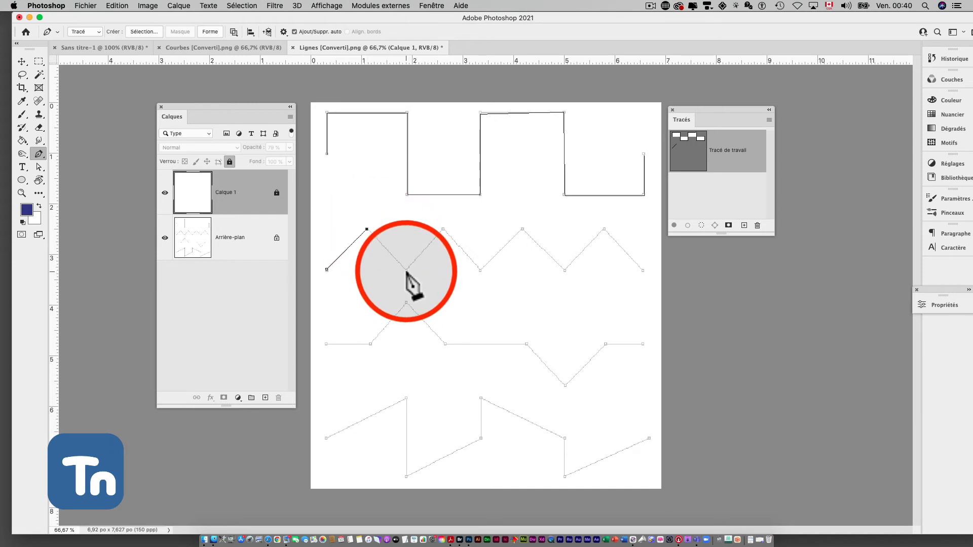
{"action": "left_click", "coordinate": [406, 269]}
{"action": "left_click", "coordinate": [443, 232]}
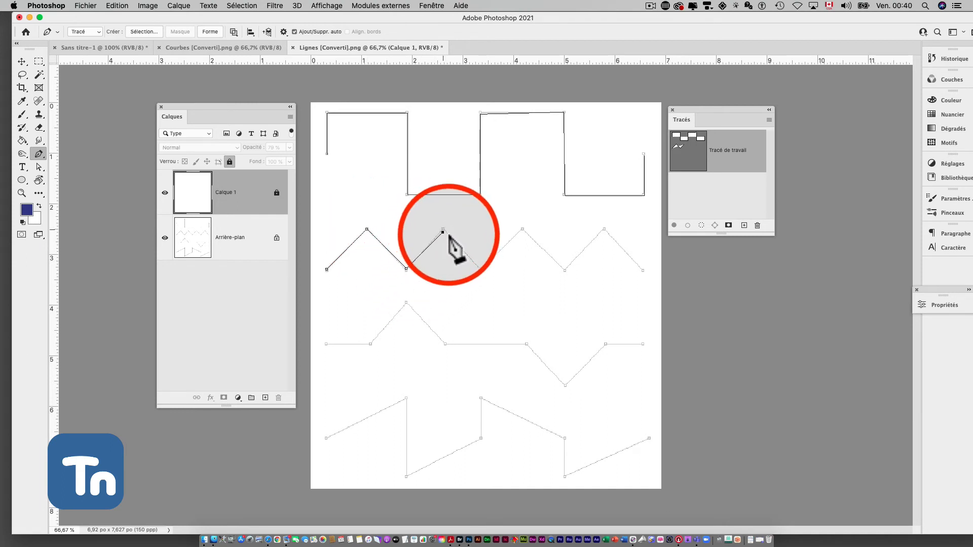
{"action": "left_click", "coordinate": [480, 269]}
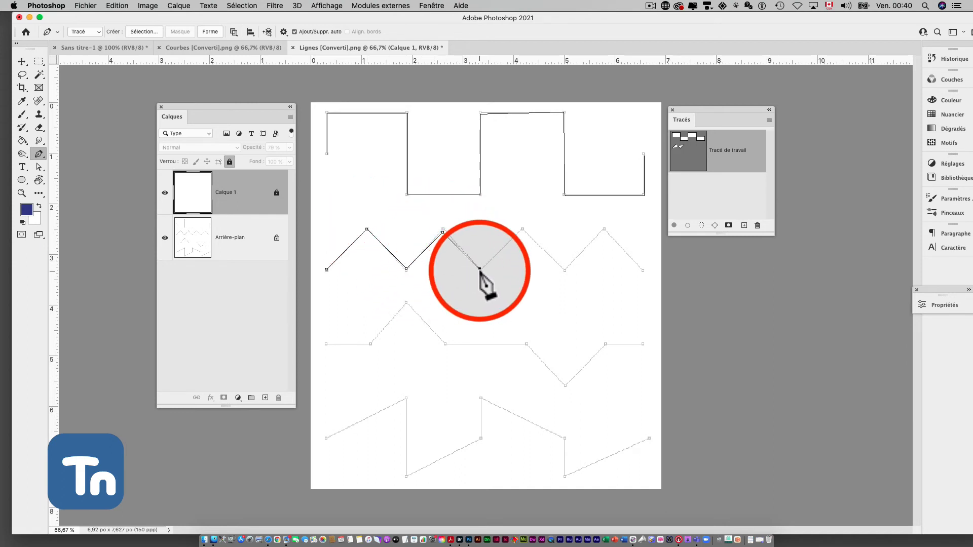
{"action": "left_click", "coordinate": [519, 230]}
{"action": "left_click", "coordinate": [559, 269]}
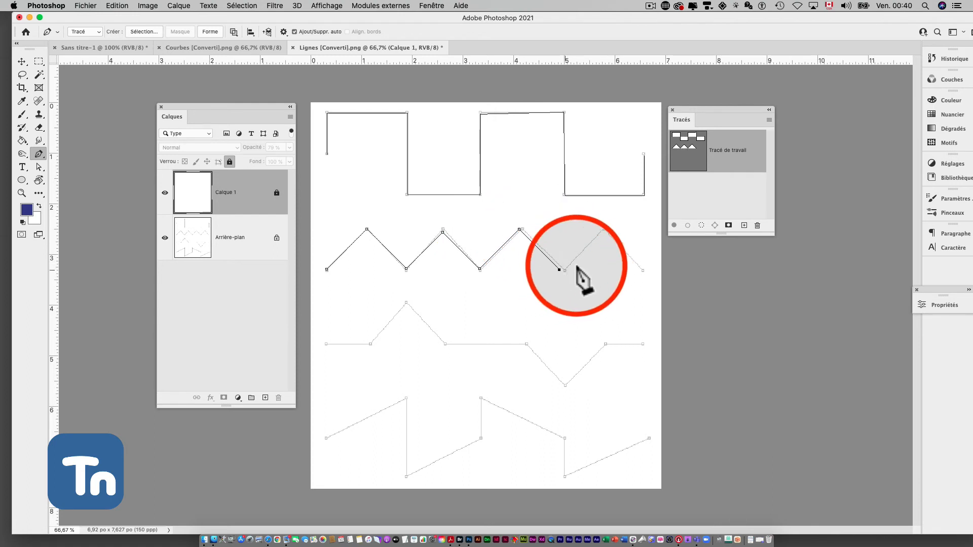
{"action": "left_click", "coordinate": [599, 231]}
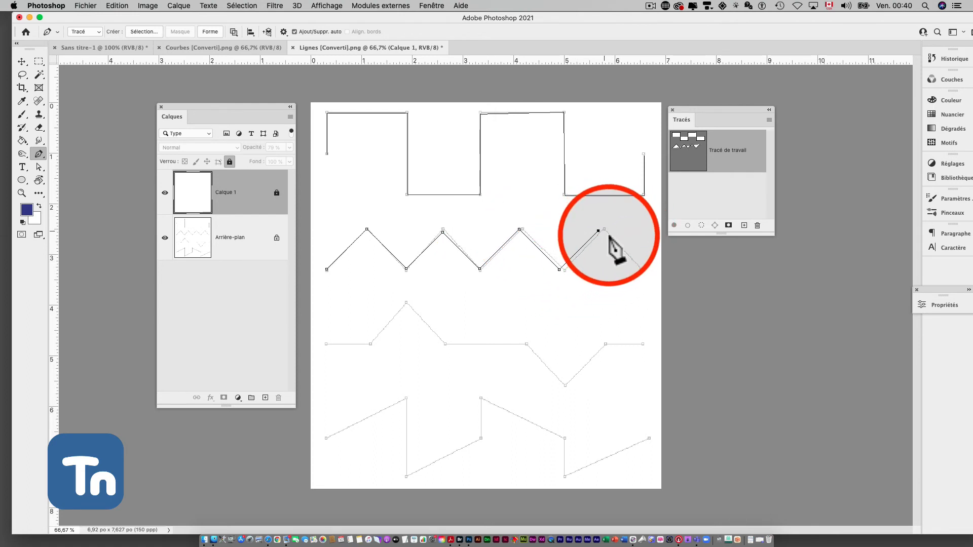
{"action": "left_click", "coordinate": [639, 271]}
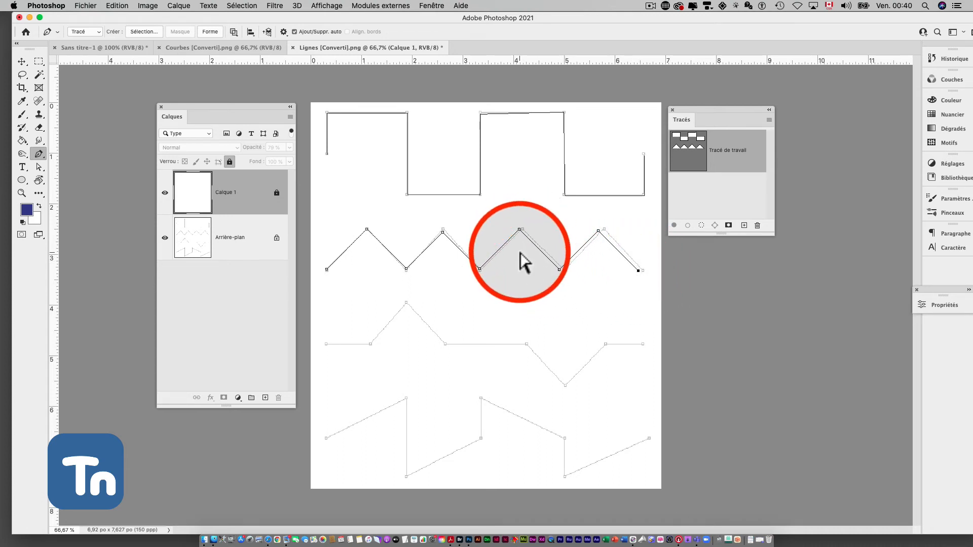
- Move the misplaced zigzag anchors onto the guide: the last three peaks, the valley between the last two, and the end point
{"action": "left_click_drag", "start_coordinate": [519, 229], "coordinate": [522, 229]}
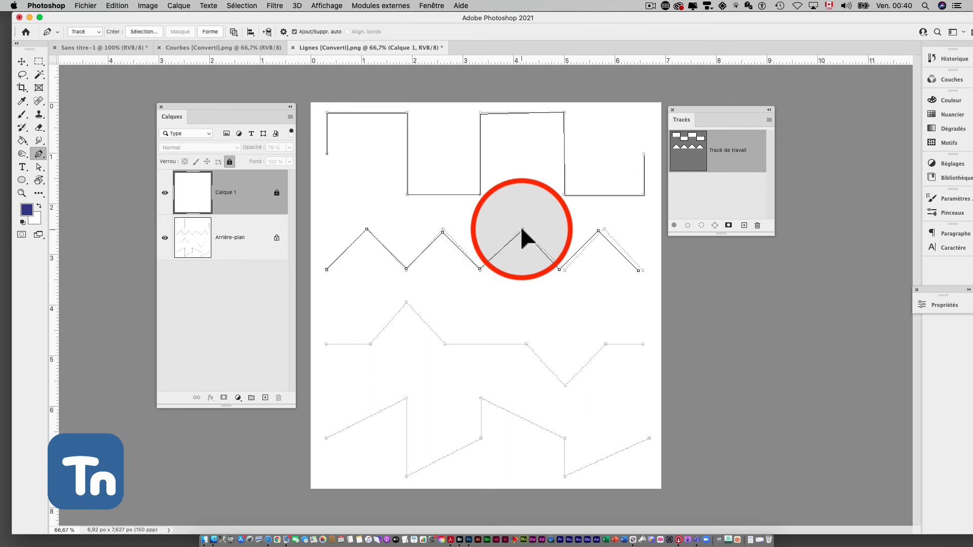
{"action": "left_click_drag", "start_coordinate": [560, 269], "coordinate": [566, 270]}
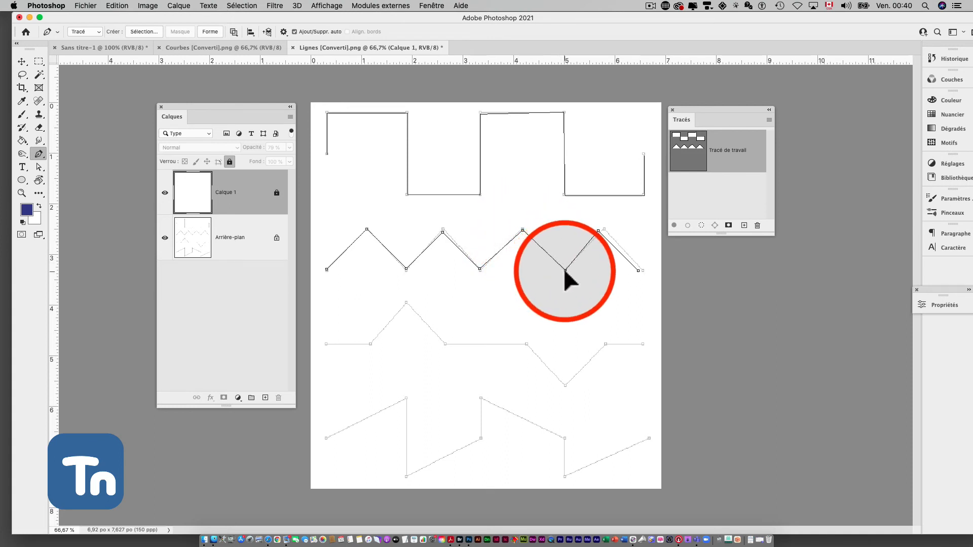
{"action": "left_click_drag", "start_coordinate": [598, 231], "coordinate": [603, 229]}
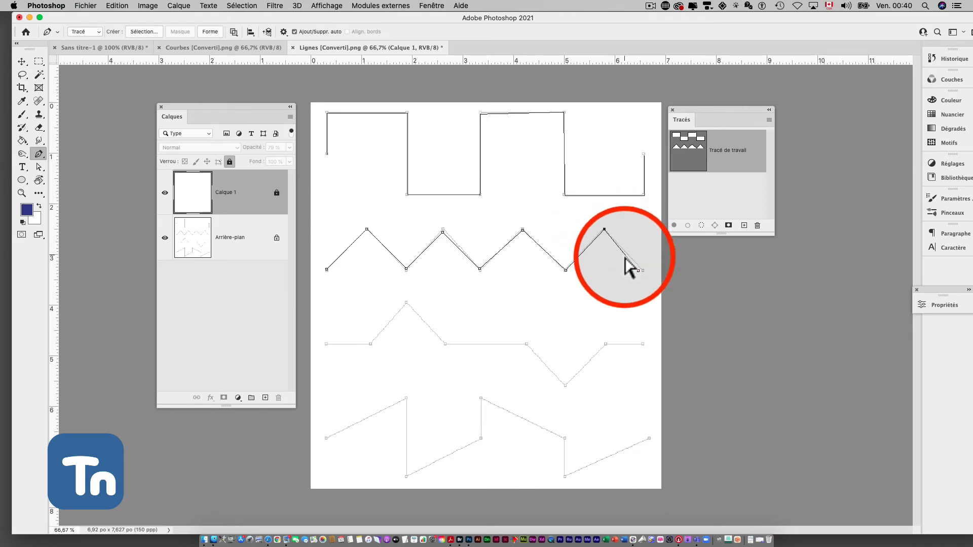
{"action": "left_click_drag", "start_coordinate": [637, 270], "coordinate": [643, 272]}
{"action": "left_click_drag", "start_coordinate": [445, 234], "coordinate": [446, 233]}
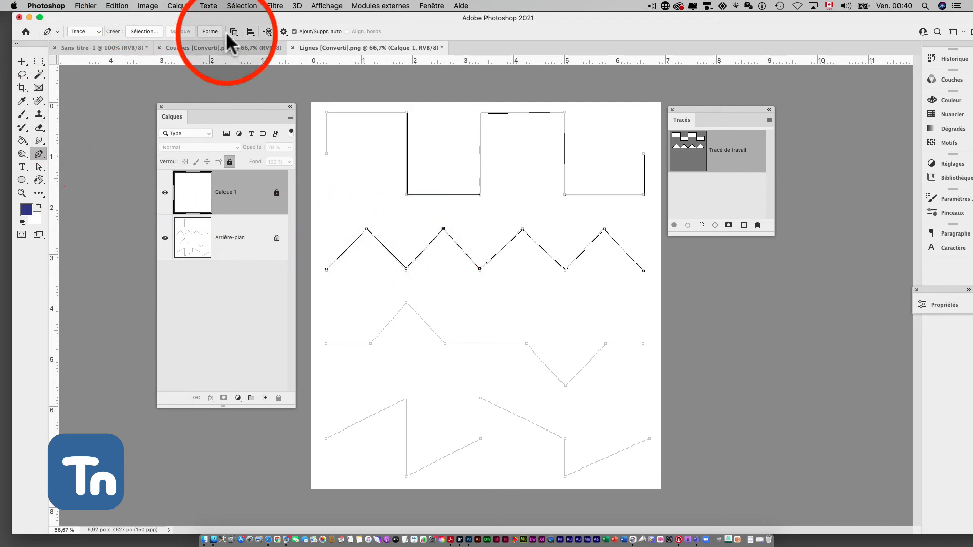
- On the Courbes [Converti].png sheet, add a new layer above Arrière-plan and fill it with the white background colour
{"action": "left_click", "coordinate": [205, 47]}
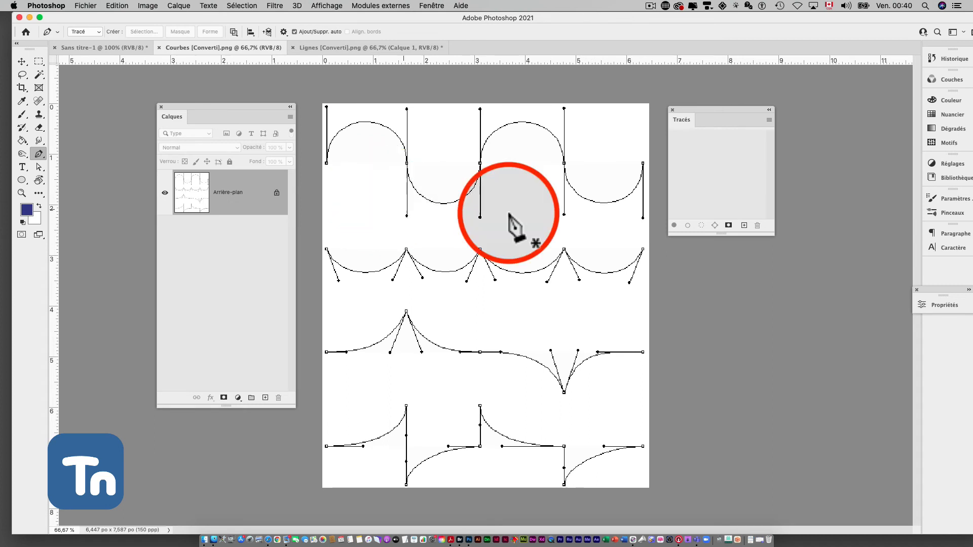
{"action": "left_click", "coordinate": [266, 398]}
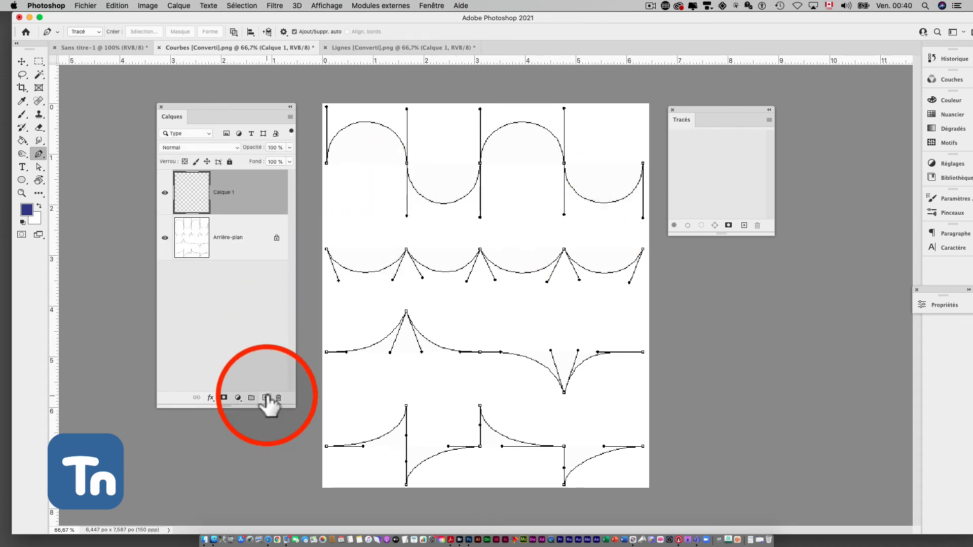
{"action": "key", "text": "super+BackSpace"}
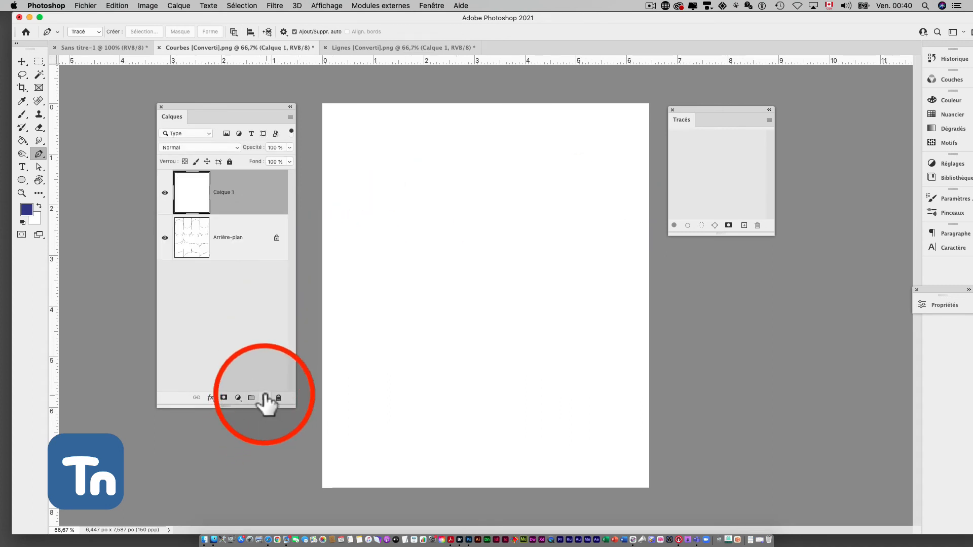
- Set the opacity of the Courbes sheet's white layer to 80 % and lock the layer completely
{"action": "left_click", "coordinate": [289, 148]}
{"action": "left_click", "coordinate": [279, 159]}
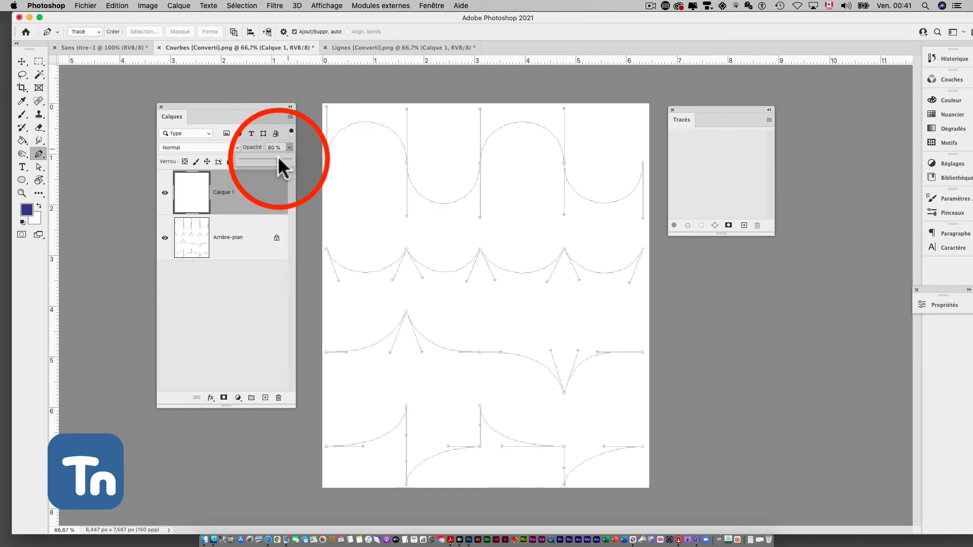
{"action": "left_click", "coordinate": [229, 162]}
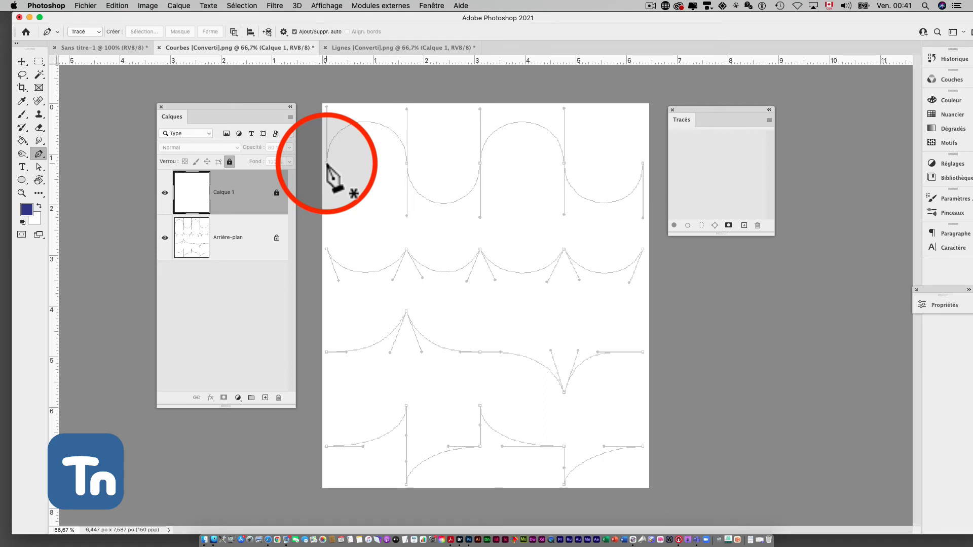
- Trace the wavy curve in the first row with five smooth anchors, pulling their vertical handles alternately up and down along the guide
{"action": "left_click_drag", "start_coordinate": [327, 163], "coordinate": [328, 108]}
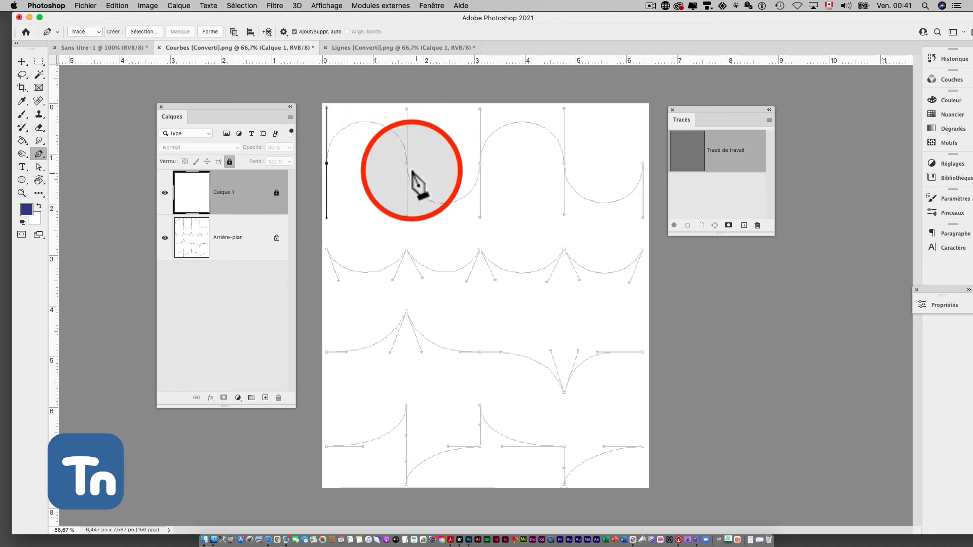
{"action": "left_click_drag", "start_coordinate": [407, 164], "coordinate": [413, 217]}
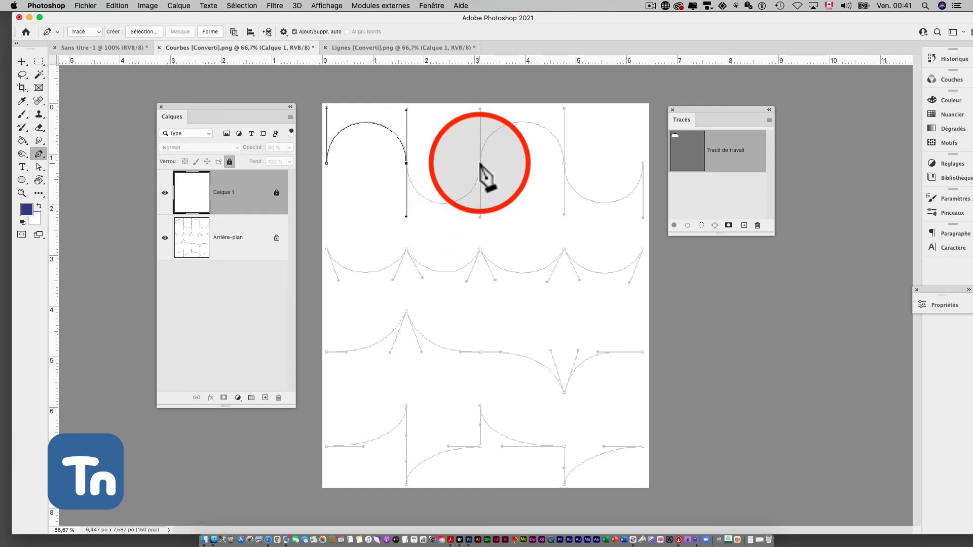
{"action": "left_click_drag", "start_coordinate": [480, 164], "coordinate": [484, 108]}
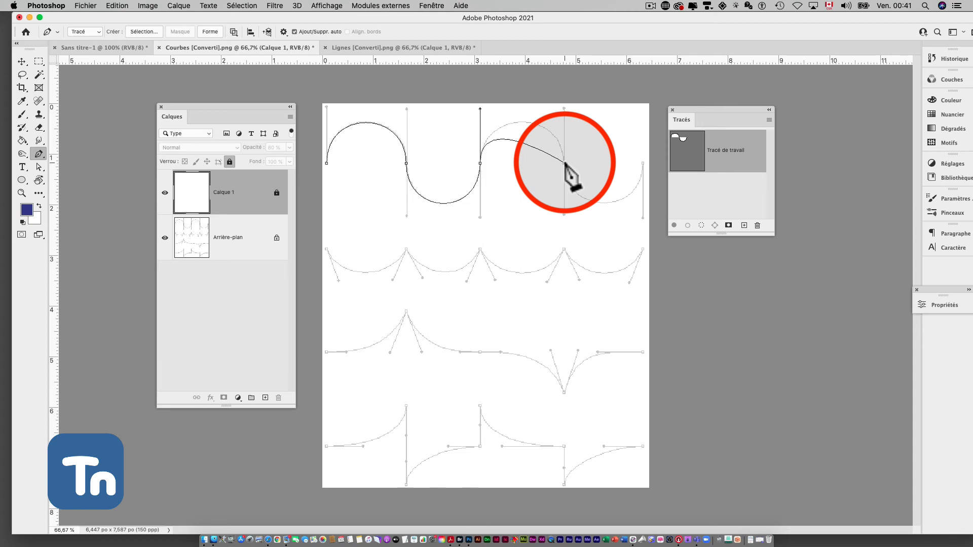
{"action": "left_click_drag", "start_coordinate": [564, 164], "coordinate": [564, 216]}
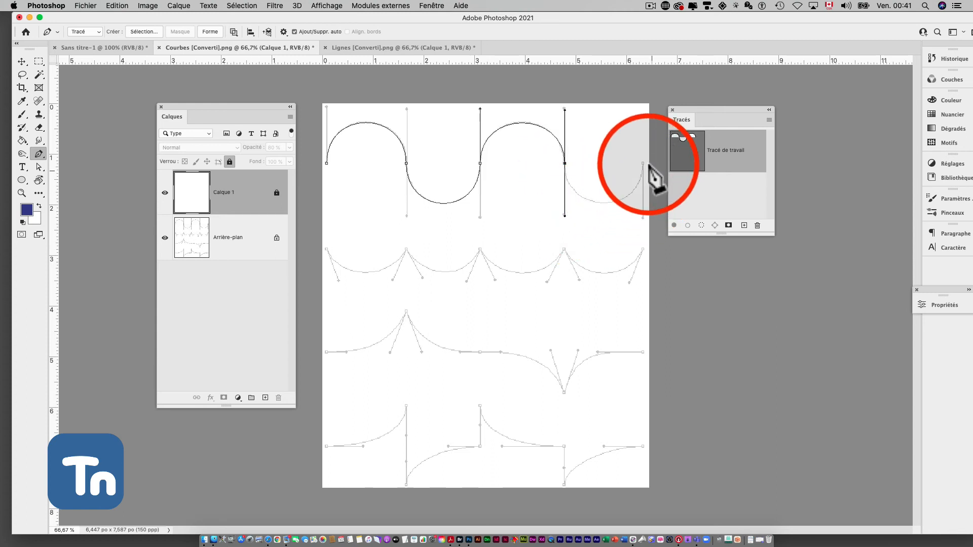
{"action": "left_click_drag", "start_coordinate": [644, 163], "coordinate": [640, 116]}
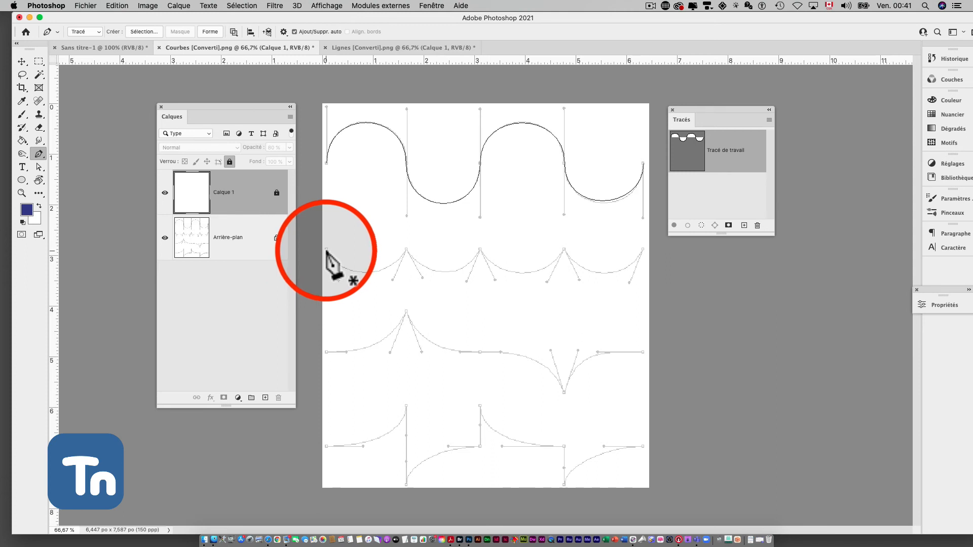
- Trace the scalloped curve in the second row with five anchors, breaking the handles at the three inner peaks so both point downward along the guide
{"action": "left_click_drag", "start_coordinate": [327, 251], "coordinate": [340, 281]}
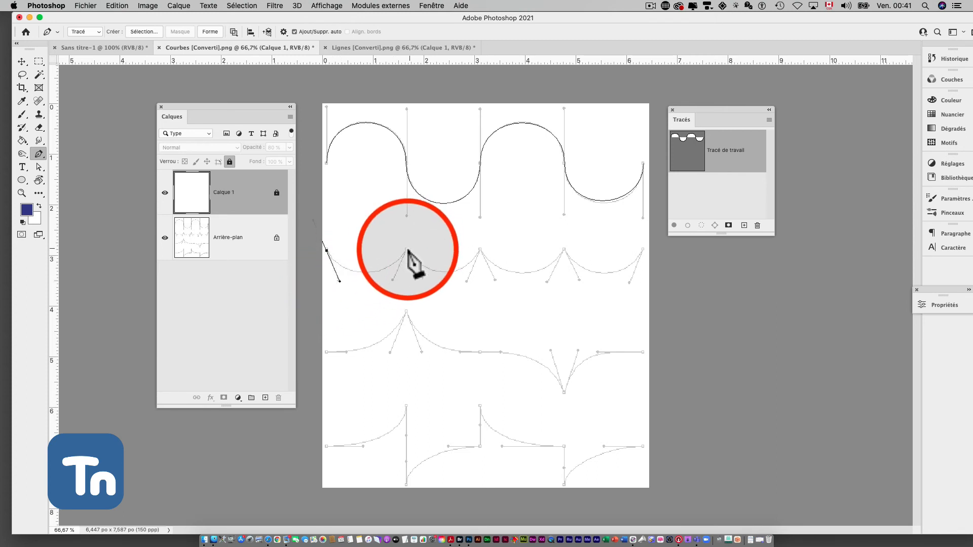
{"action": "left_click_drag", "start_coordinate": [407, 251], "coordinate": [419, 219]}
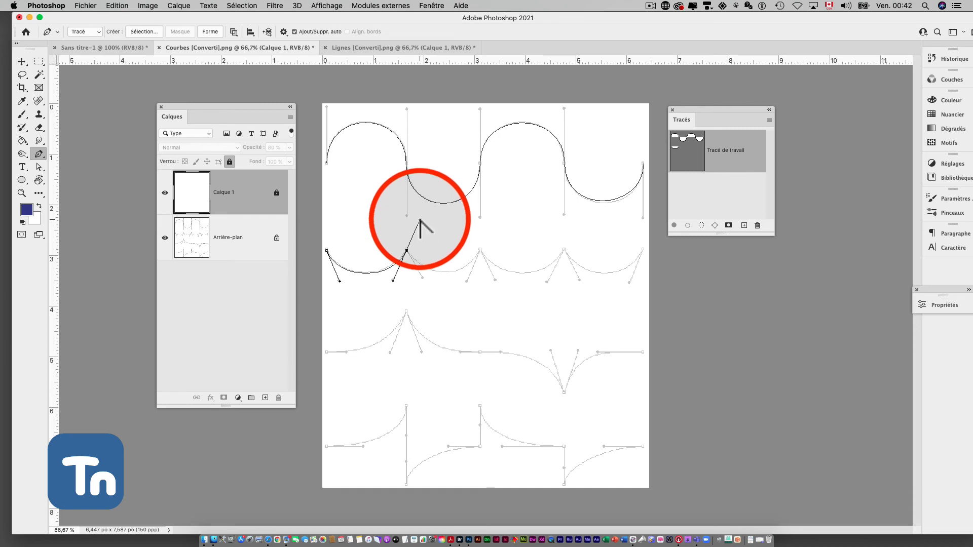
{"action": "left_click_drag", "start_coordinate": [420, 219], "coordinate": [425, 281]}
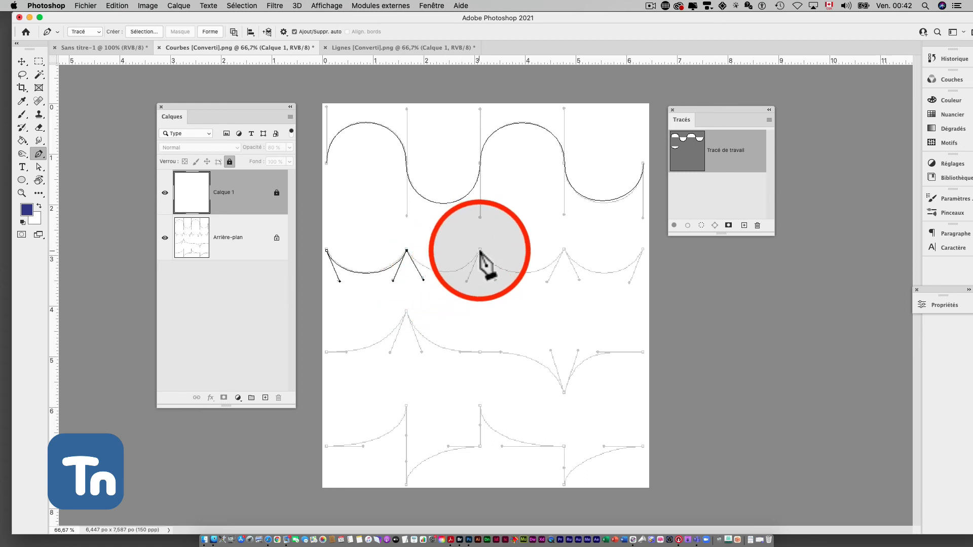
{"action": "left_click_drag", "start_coordinate": [480, 249], "coordinate": [495, 278]}
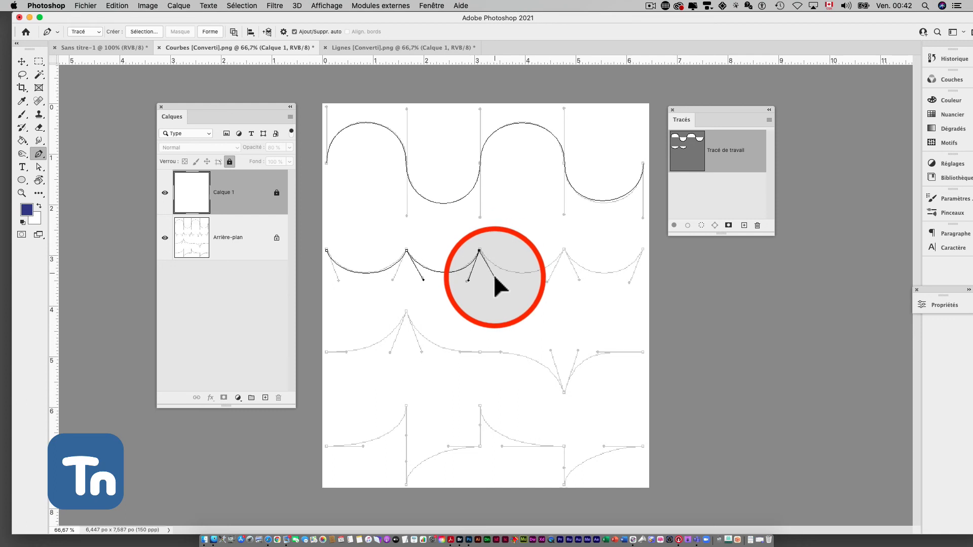
{"action": "left_click", "coordinate": [566, 249]}
{"action": "left_click_drag", "start_coordinate": [566, 248], "coordinate": [581, 280]}
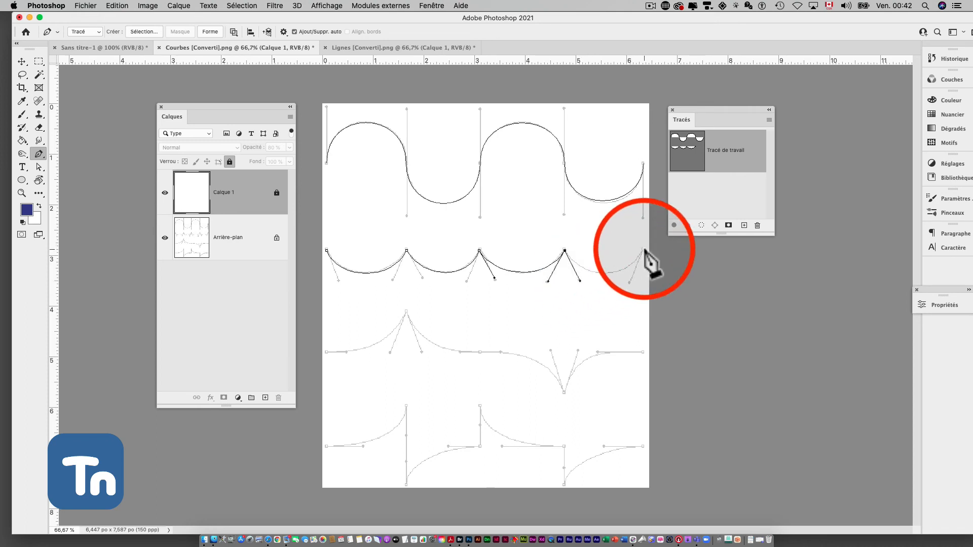
{"action": "left_click_drag", "start_coordinate": [644, 248], "coordinate": [659, 212]}
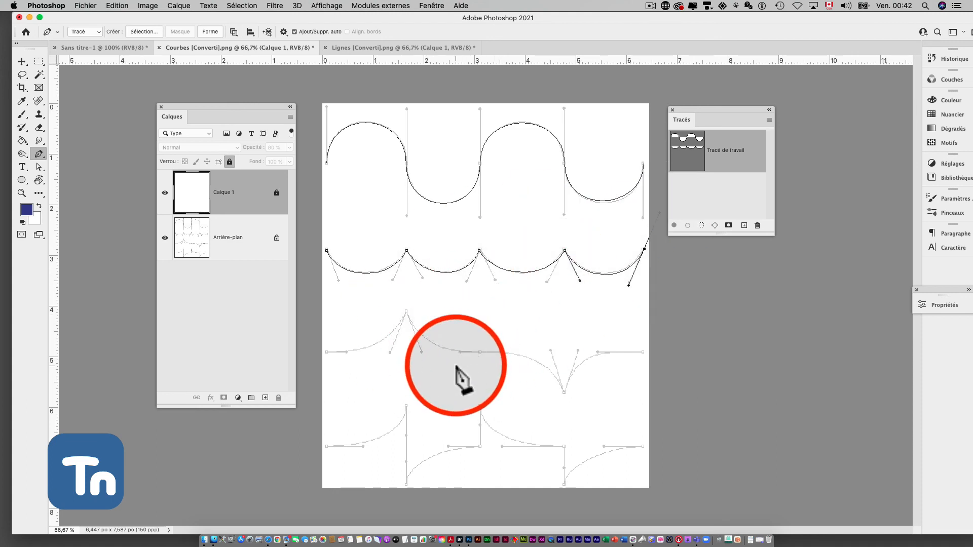
- In the Sans titre-1 document, sample the canvas white as the fill colour and draw an ellipse shape about 302 by 302 px
{"action": "left_click", "coordinate": [92, 47]}
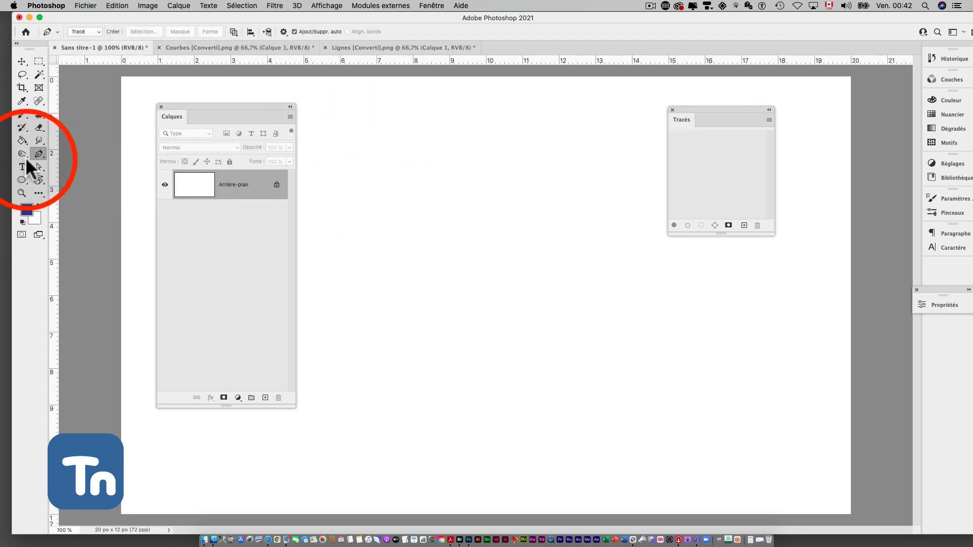
{"action": "left_click", "coordinate": [20, 179]}
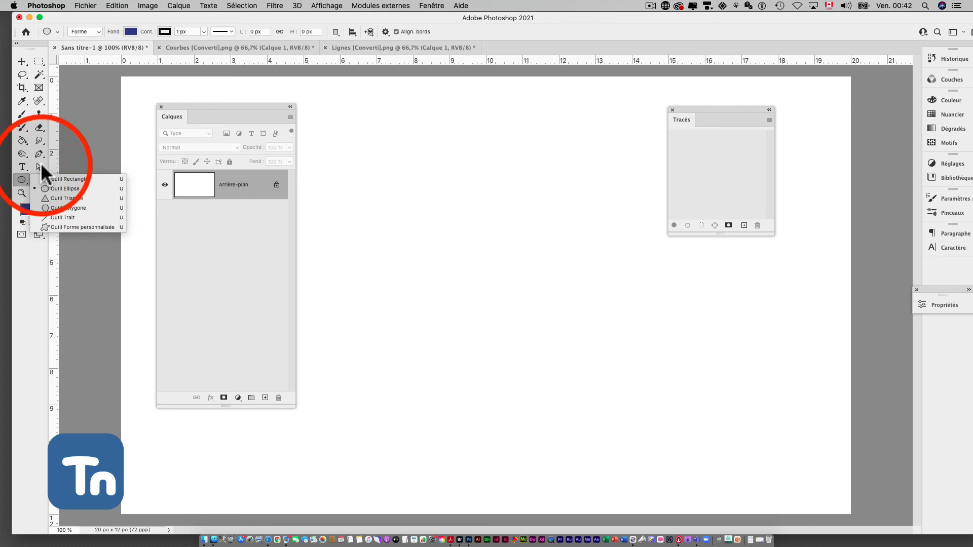
{"action": "left_click", "coordinate": [21, 183]}
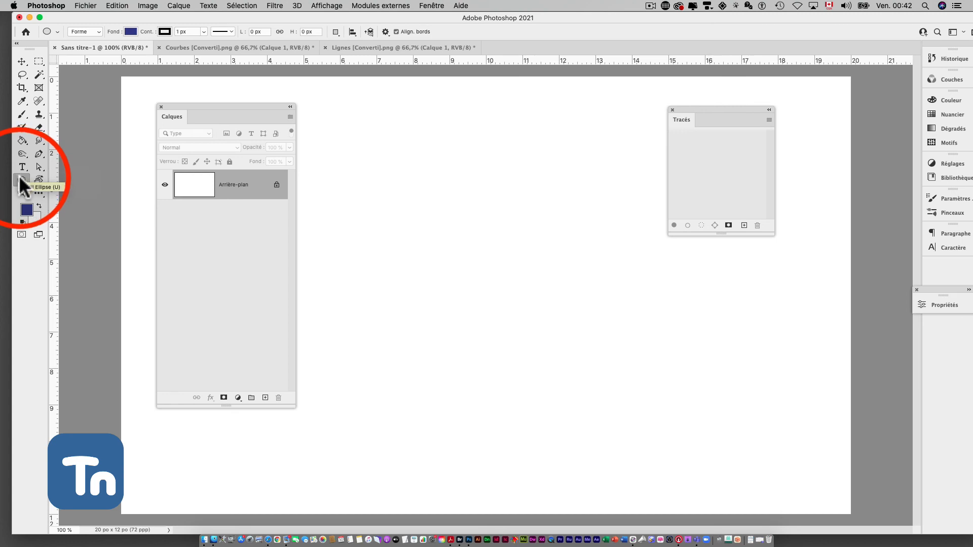
{"action": "left_click", "coordinate": [22, 185]}
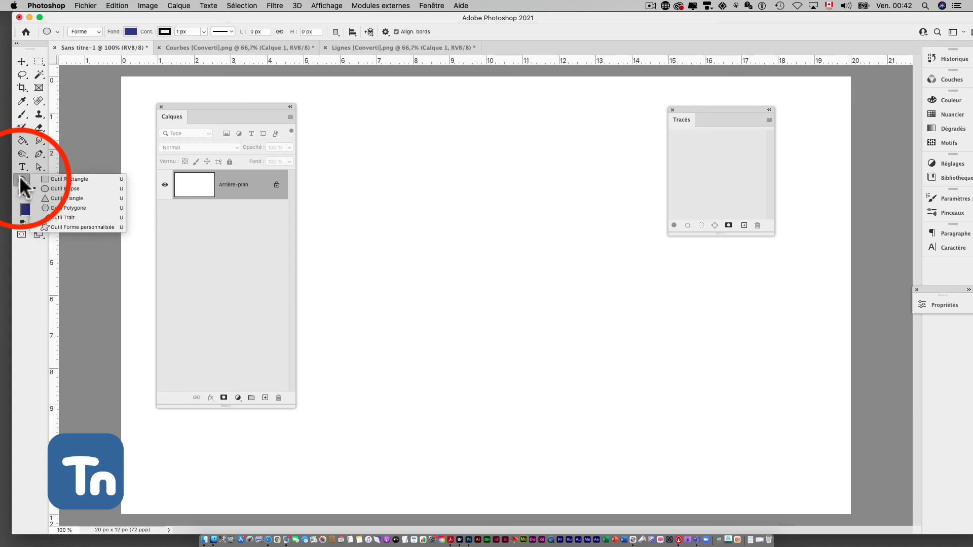
{"action": "left_click", "coordinate": [66, 189]}
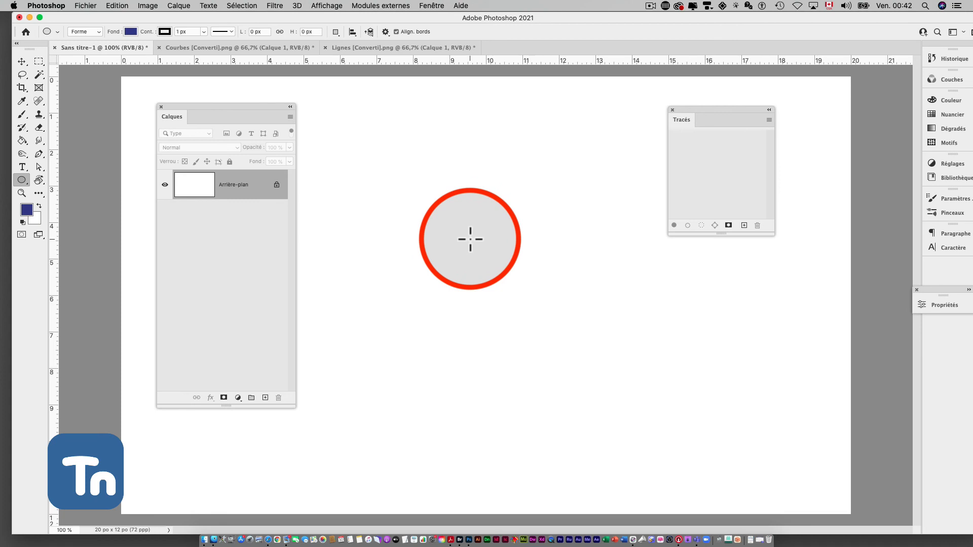
{"action": "left_click_drag", "start_coordinate": [471, 239], "coordinate": [591, 318]}
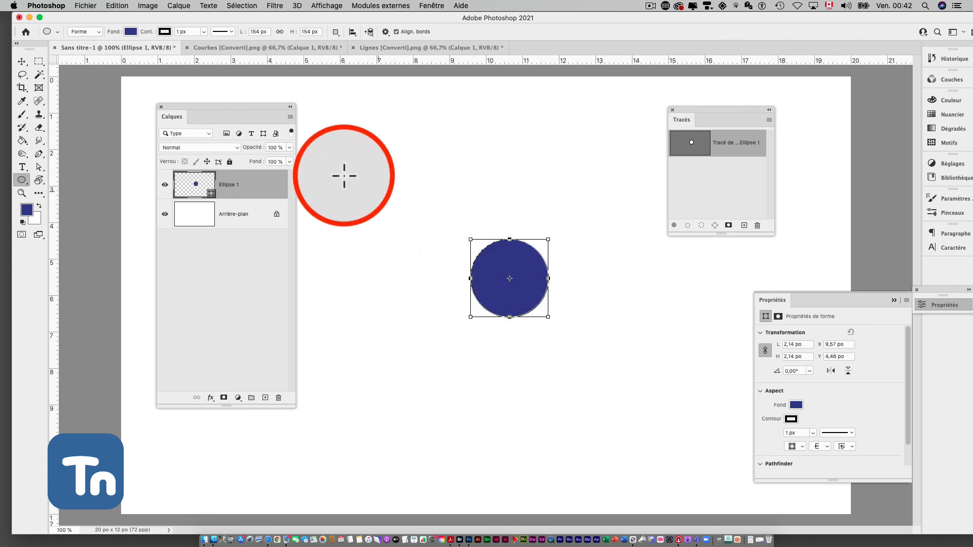
{"action": "key", "text": "super+z"}
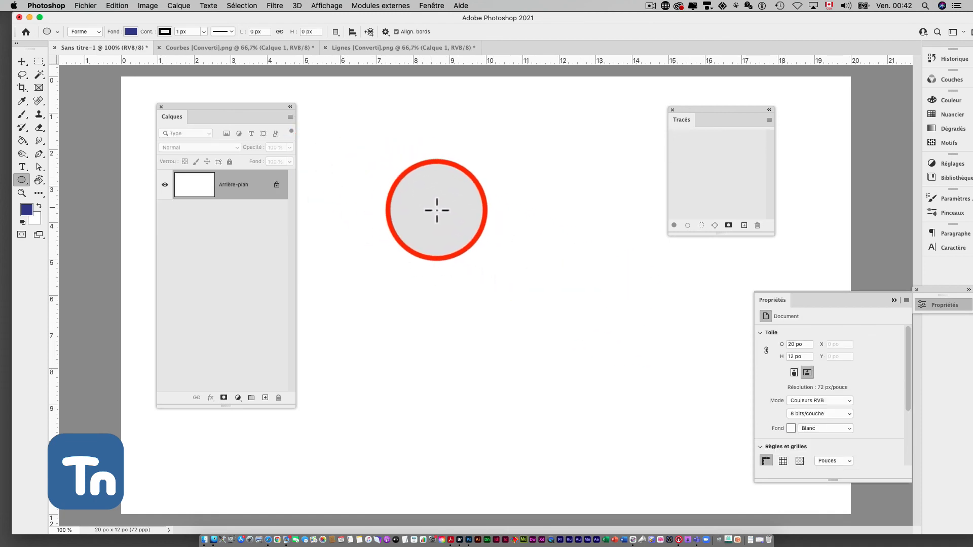
{"action": "left_click", "coordinate": [442, 216], "text": "alt"}
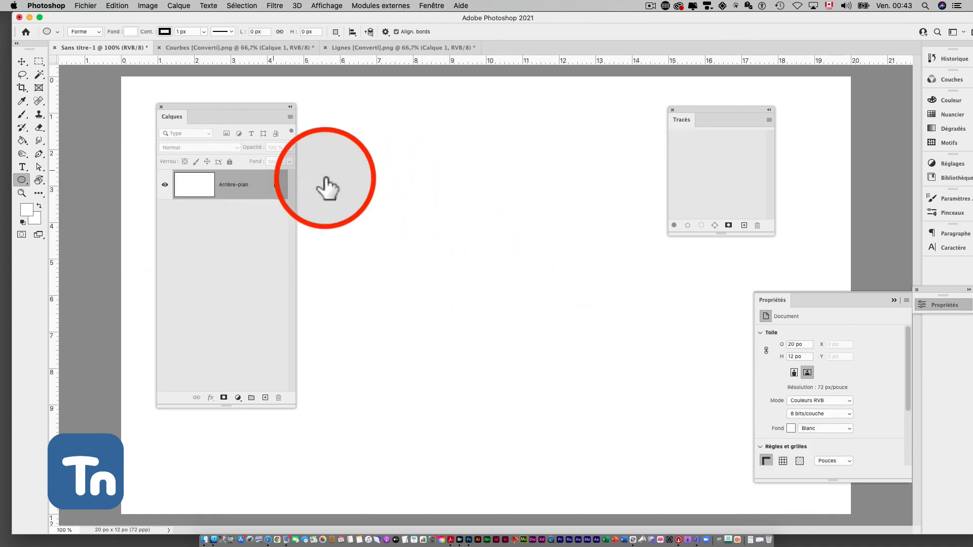
{"action": "left_click_drag", "start_coordinate": [462, 235], "coordinate": [539, 346]}
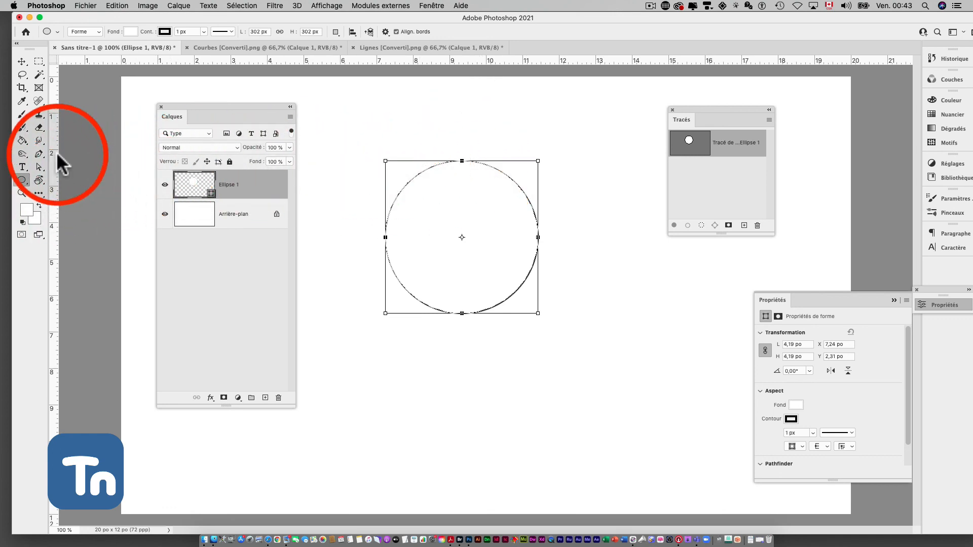
- With the Pen tool, convert the circle's four smooth anchors to corner points to form a diamond
{"action": "left_click", "coordinate": [37, 155]}
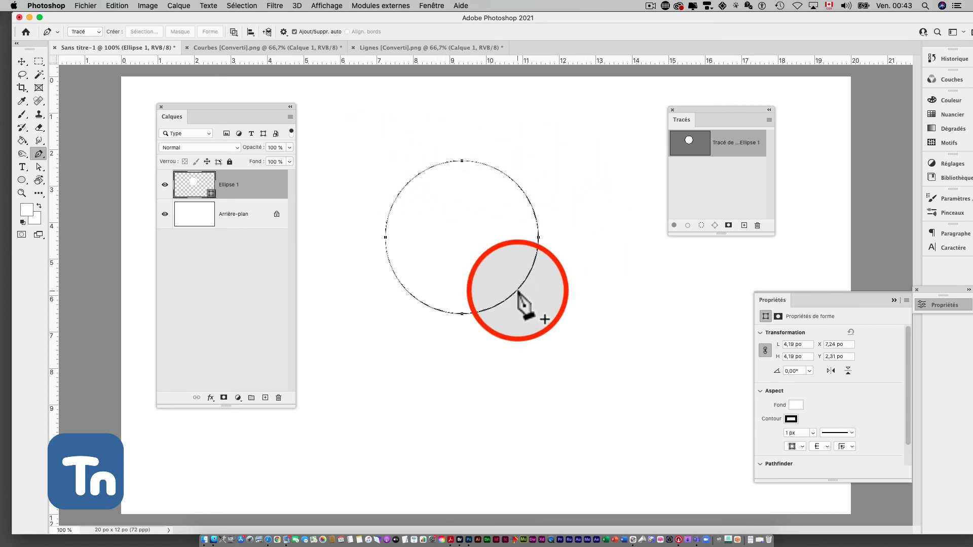
{"action": "left_click", "coordinate": [462, 161], "text": "alt"}
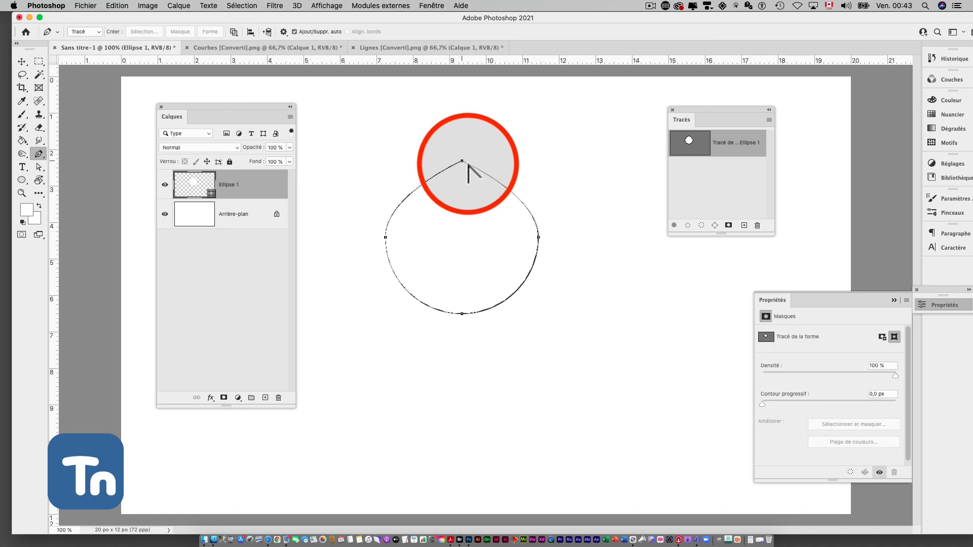
{"action": "left_click", "coordinate": [538, 237], "text": "alt"}
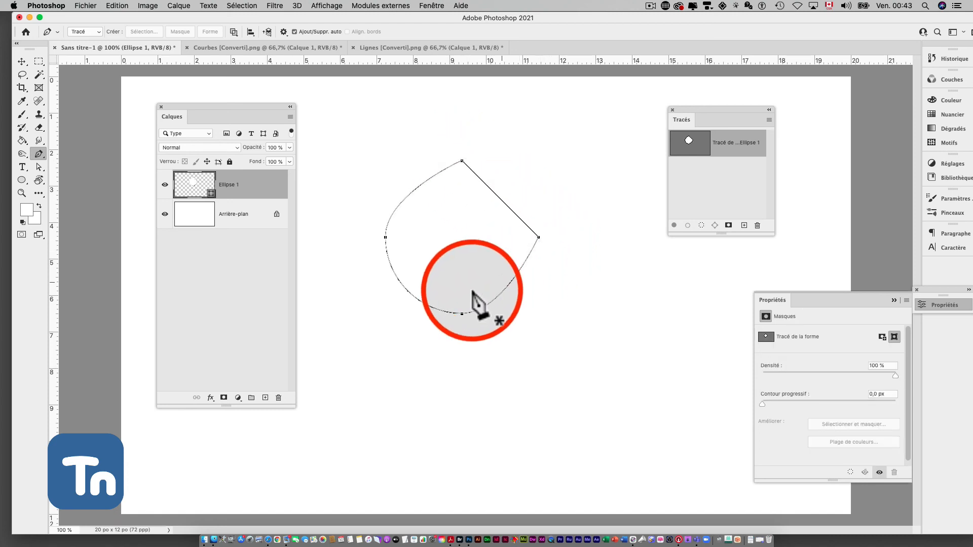
{"action": "left_click", "coordinate": [460, 312], "text": "alt"}
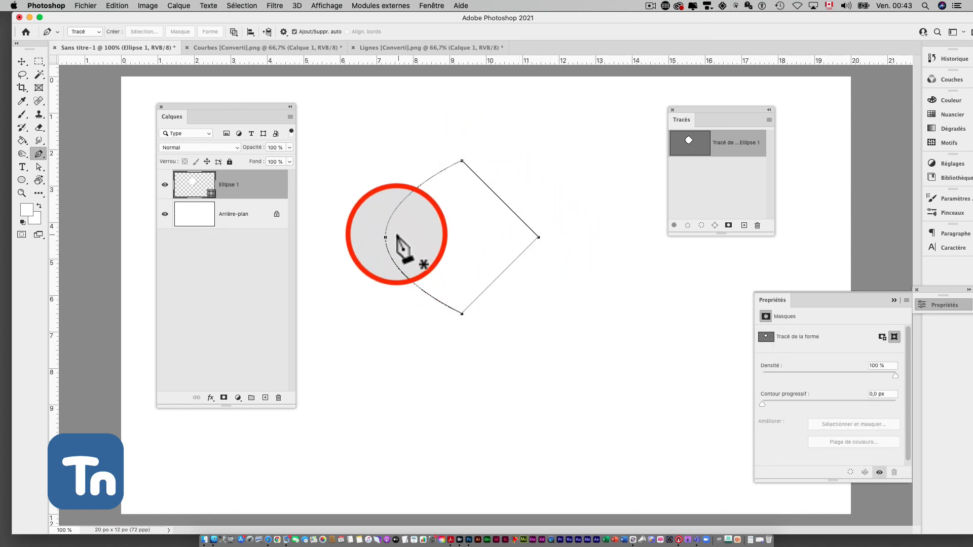
{"action": "left_click", "coordinate": [386, 237], "text": "alt"}
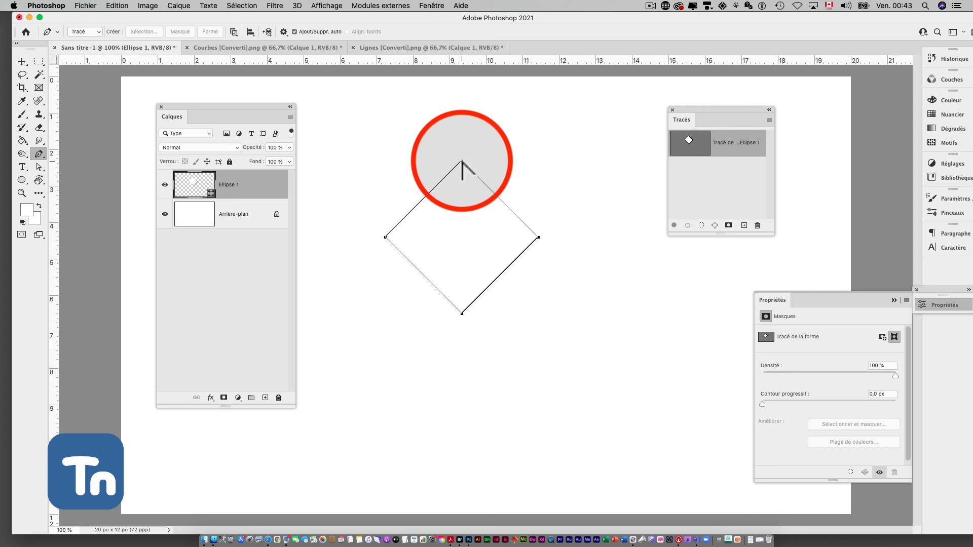
- Convert the diamond's four corners back to smooth points, pulling horizontal handles at the top and bottom anchors and vertical ones at the sides
{"action": "left_click_drag", "start_coordinate": [461, 161], "coordinate": [519, 161]}
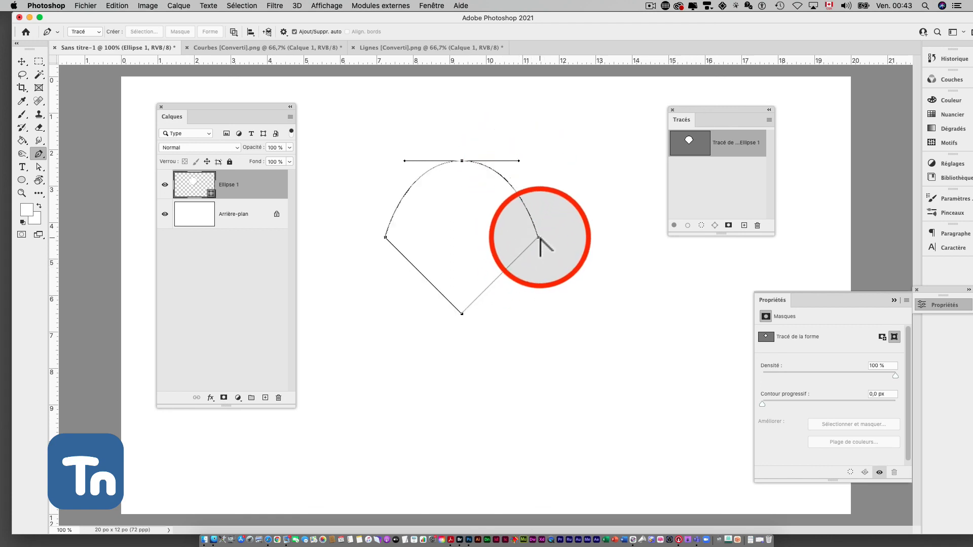
{"action": "left_click_drag", "start_coordinate": [538, 237], "coordinate": [531, 280]}
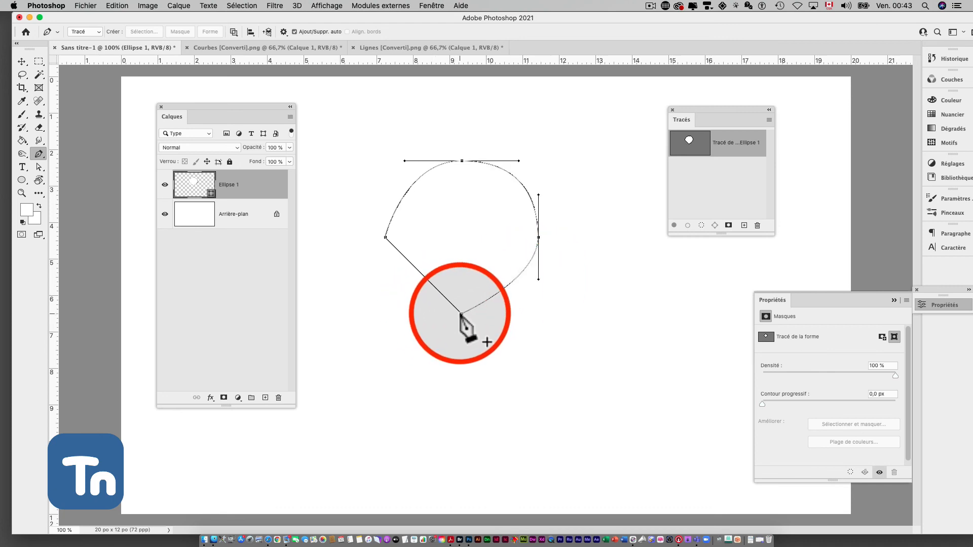
{"action": "left_click_drag", "start_coordinate": [462, 314], "coordinate": [377, 315]}
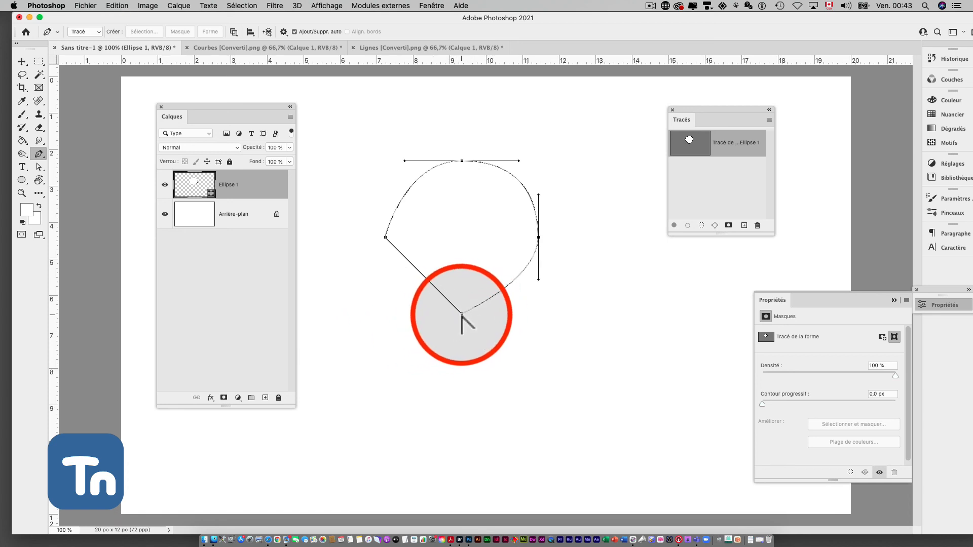
{"action": "left_click_drag", "start_coordinate": [462, 314], "coordinate": [410, 325]}
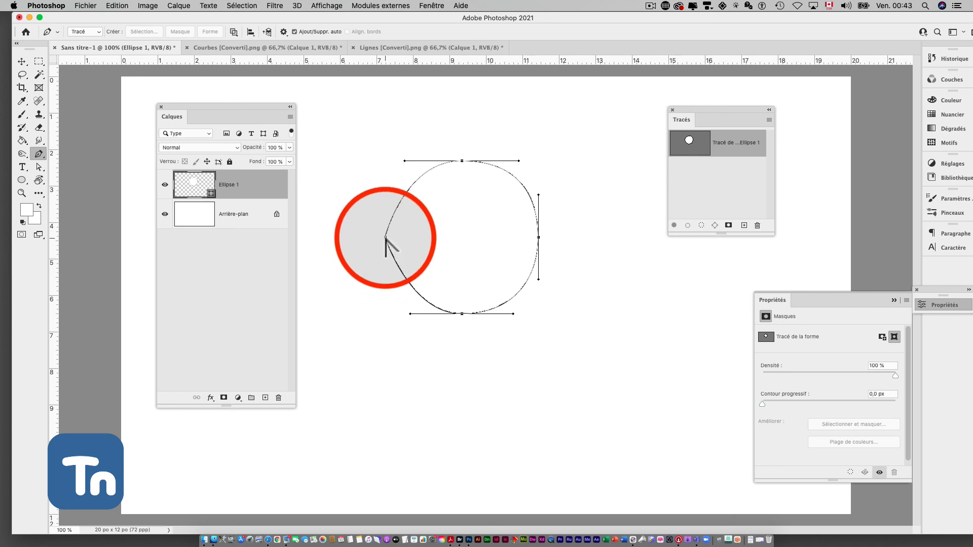
{"action": "left_click_drag", "start_coordinate": [386, 238], "coordinate": [389, 200]}
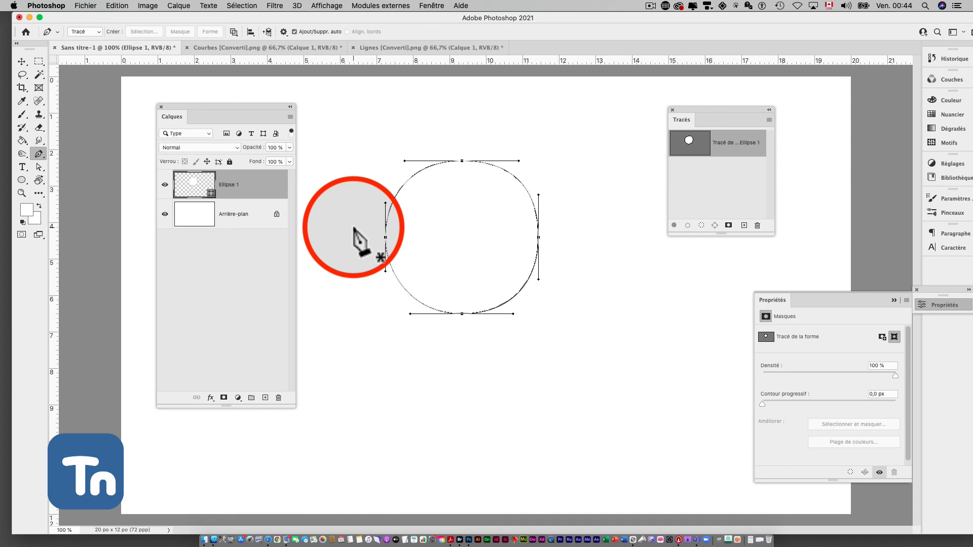
{"action": "left_click", "coordinate": [651, 6]}
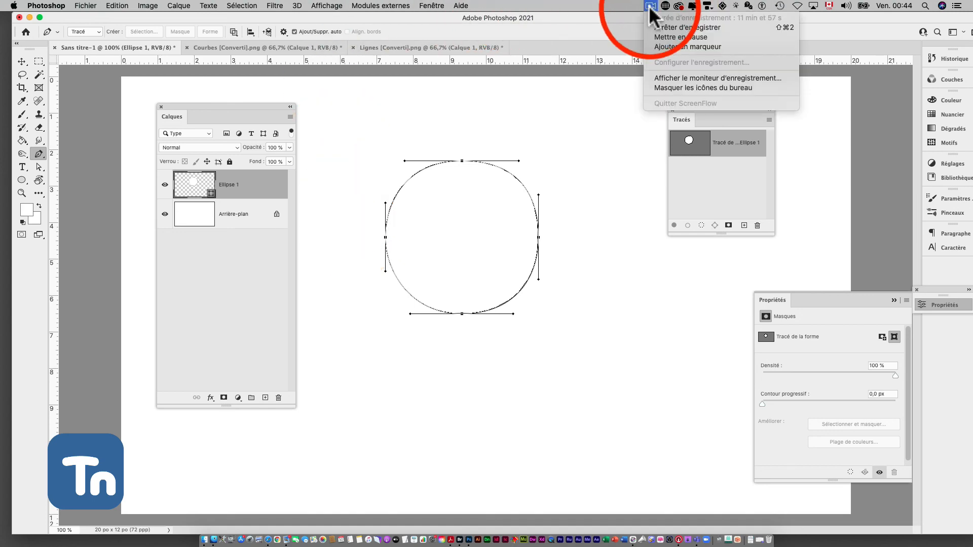